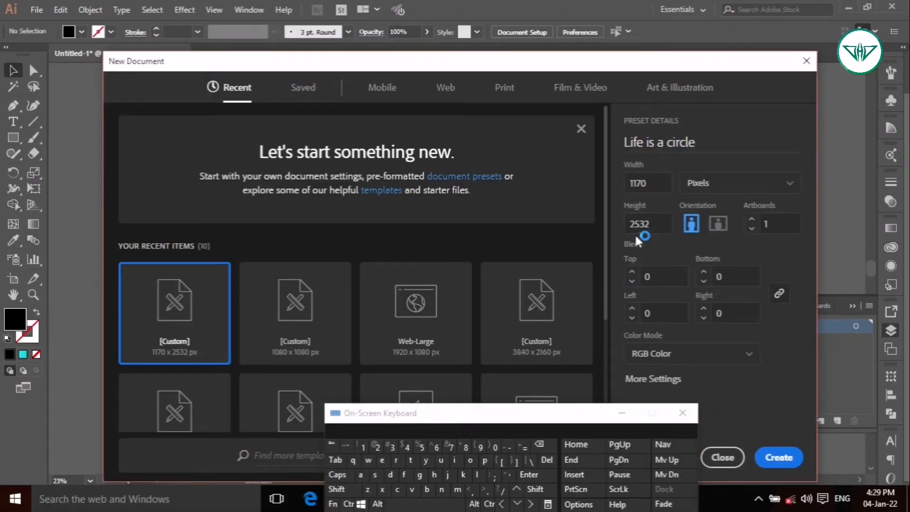
Step: Create the 1170 × 2532 px RGB document "Life is a circle" and turn off Snap to Pixel
click(792, 457)
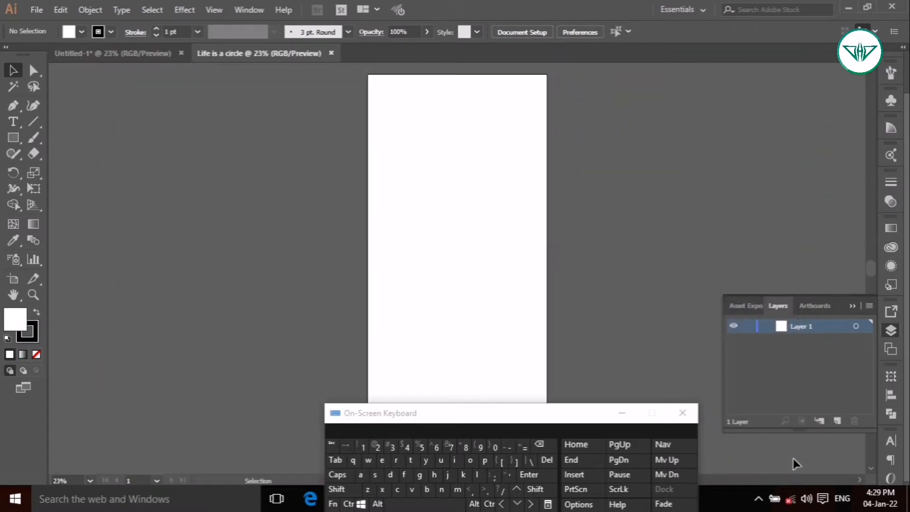
click(213, 10)
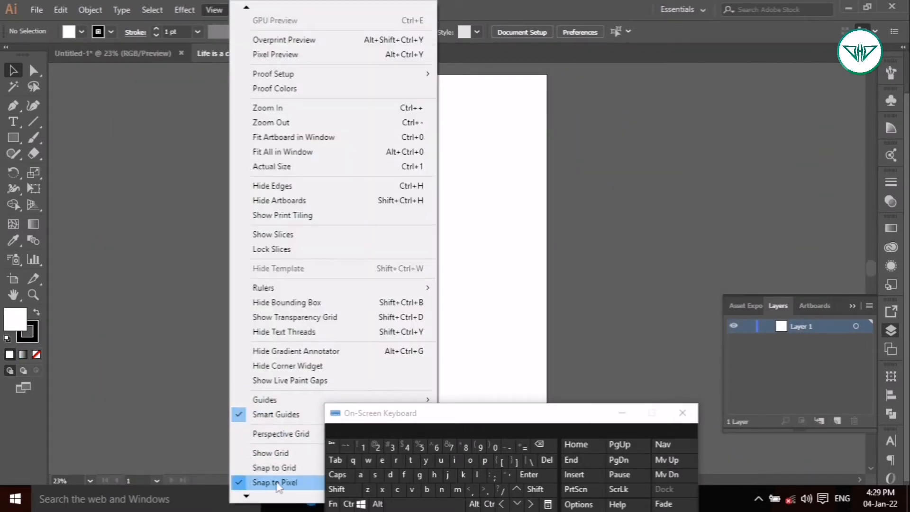
click(278, 483)
Step: Copy the three gradient squares, the LIFE IS A CIRCLE text and the logo from the Untitled-1 document
click(148, 56)
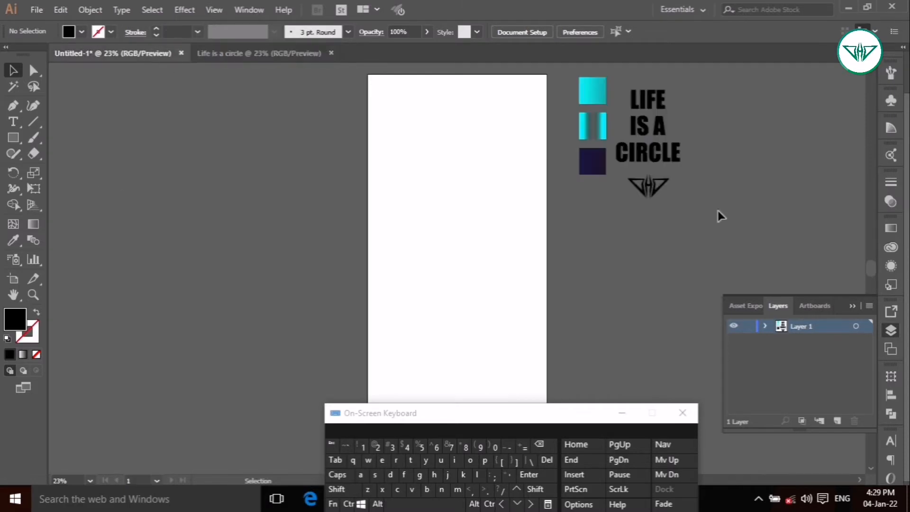
drag(700, 199, 587, 71)
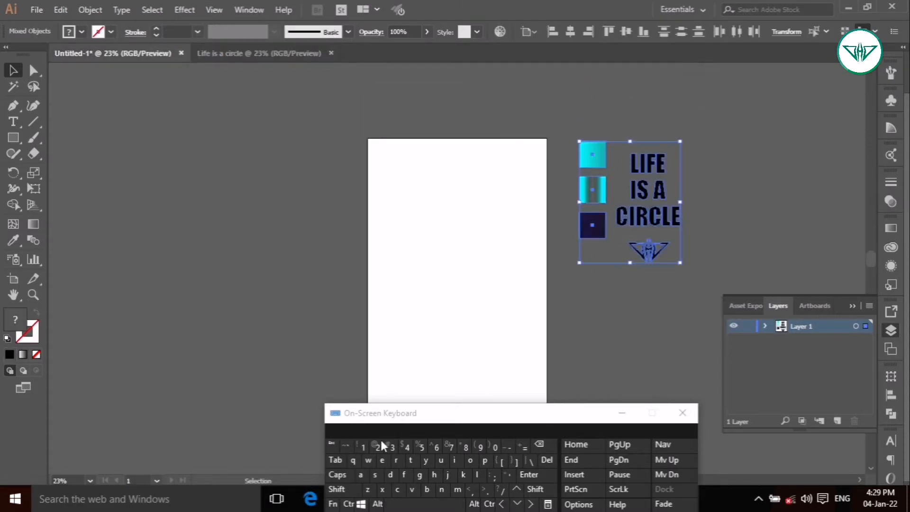
click(89, 9)
mouse_move(68, 8)
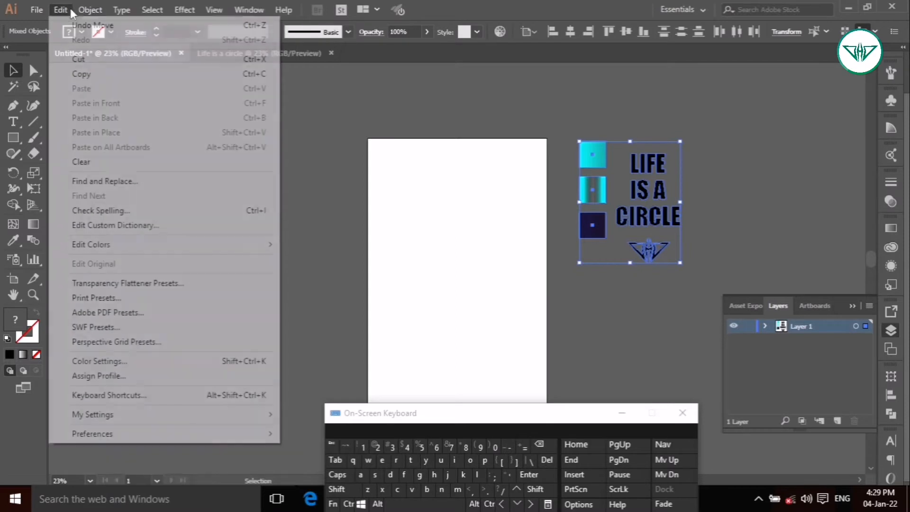
click(84, 75)
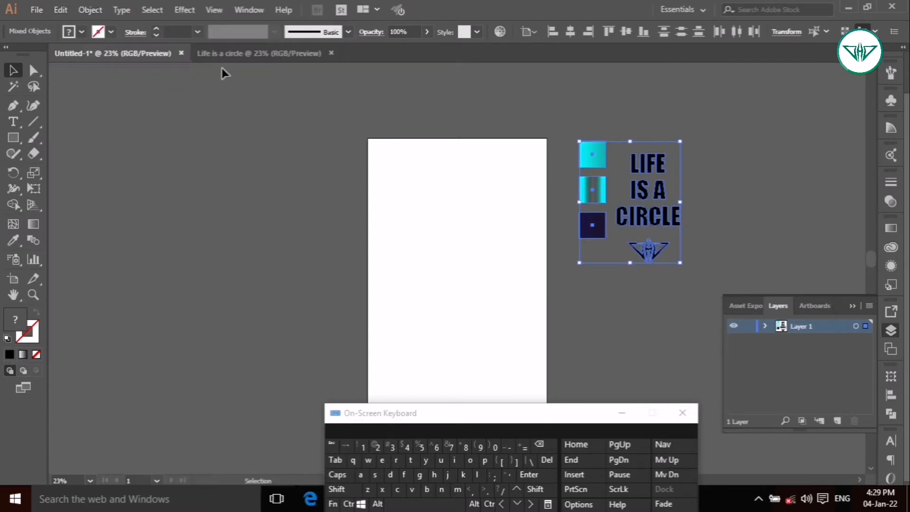
Step: Paste the copied artwork into the "Life is a circle" document and move it outside the artboard, beside its right edge
click(231, 56)
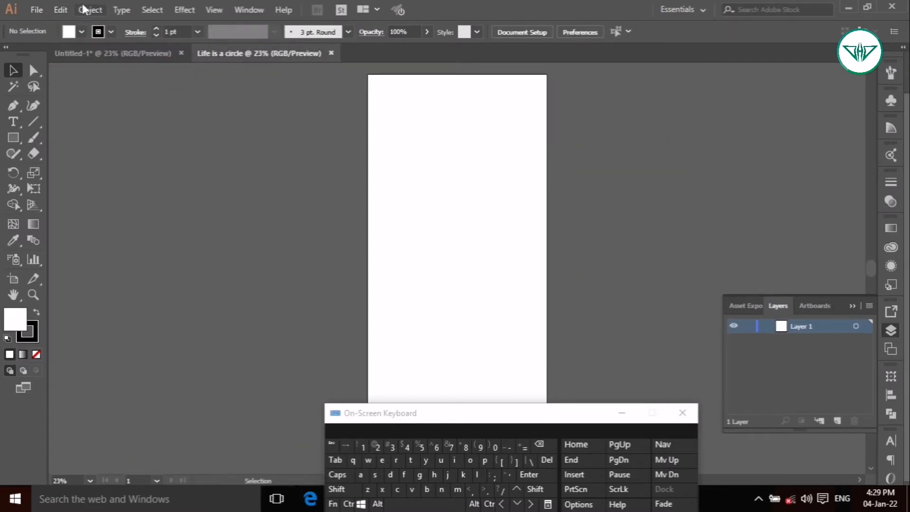
click(61, 9)
click(87, 97)
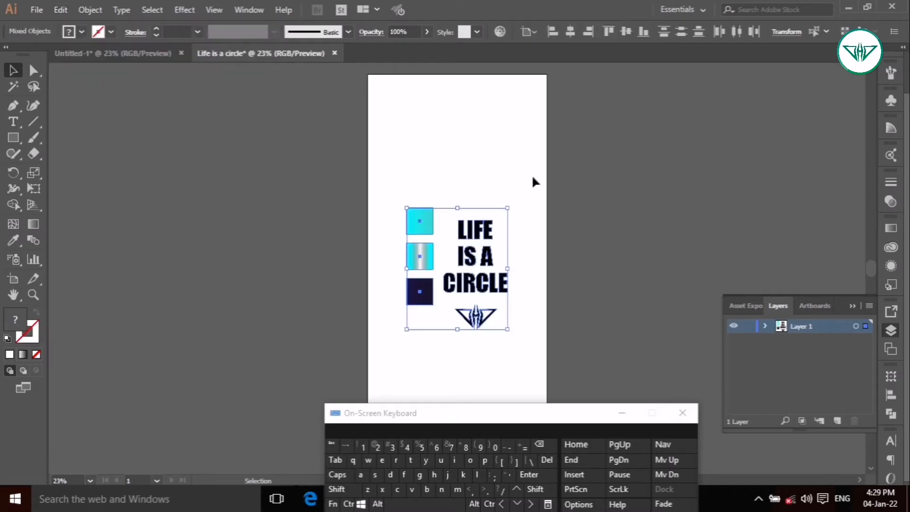
drag(471, 235, 633, 102)
click(586, 184)
Step: Create a 1170 × 2532 px rectangle from the artboard's upper-left corner, filled with the dark navy square's gradient
click(569, 163)
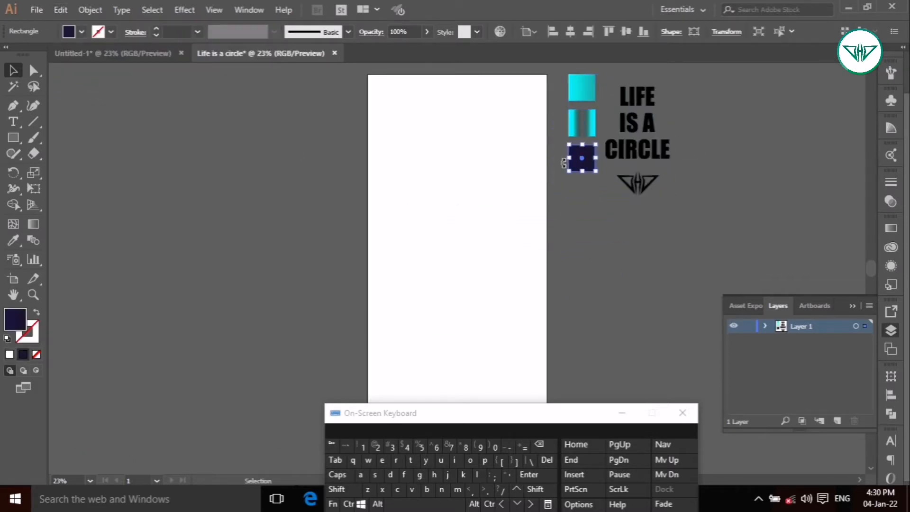
click(350, 503)
scroll(101, 332, right, 8)
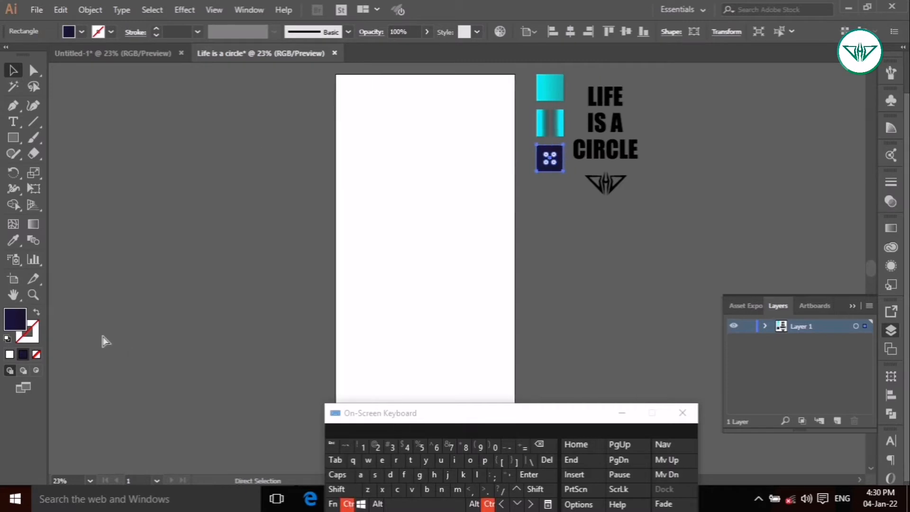
scroll(126, 346, right, 2)
scroll(128, 356, left, 1)
scroll(142, 353, right, 1)
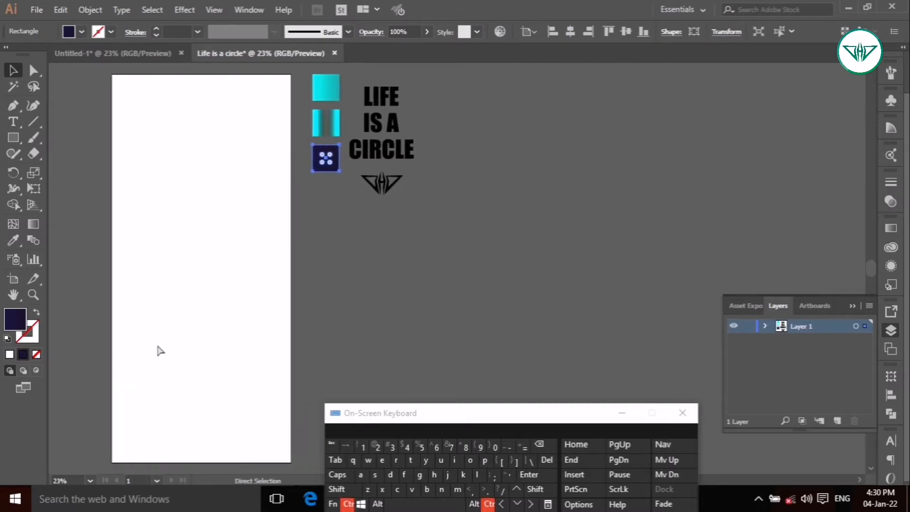
click(352, 503)
drag(417, 423, 457, 418)
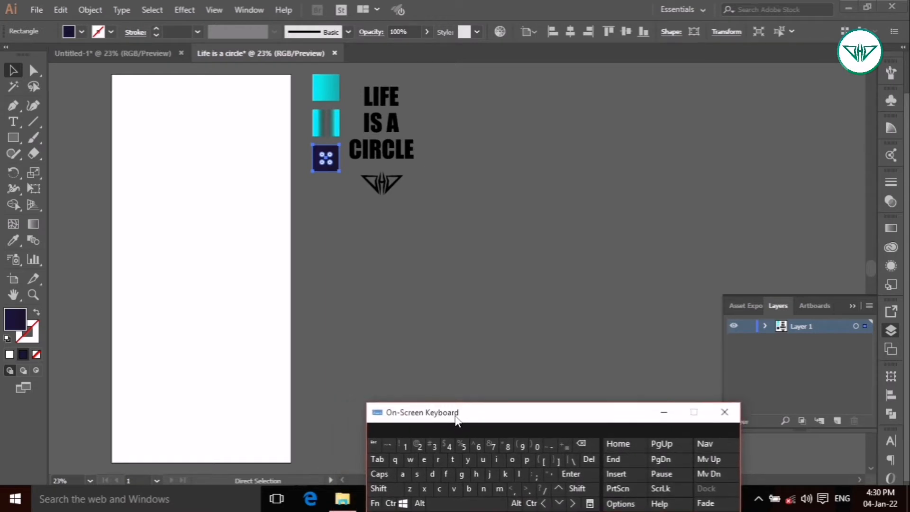
click(13, 137)
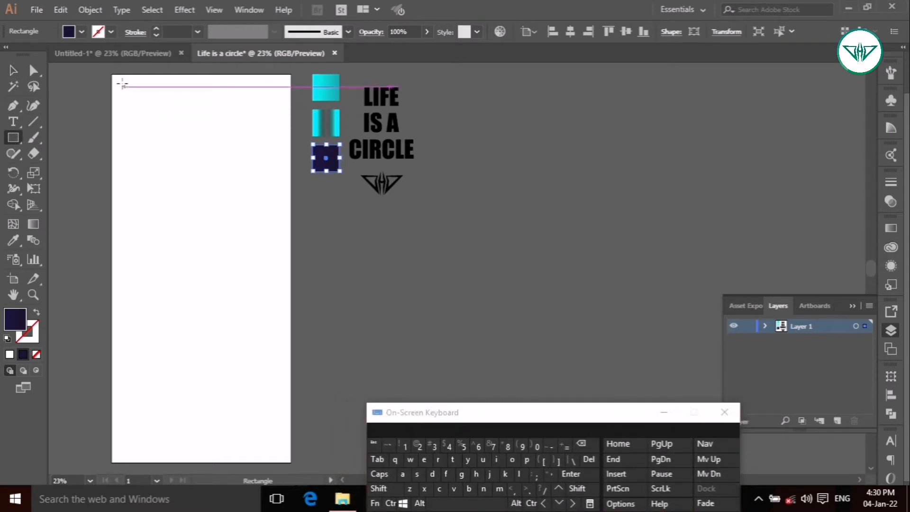
click(112, 74)
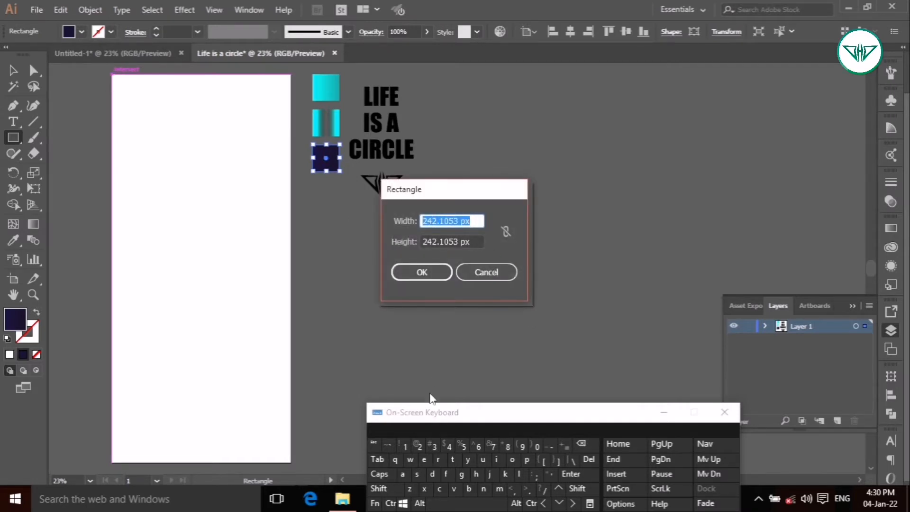
text(1)
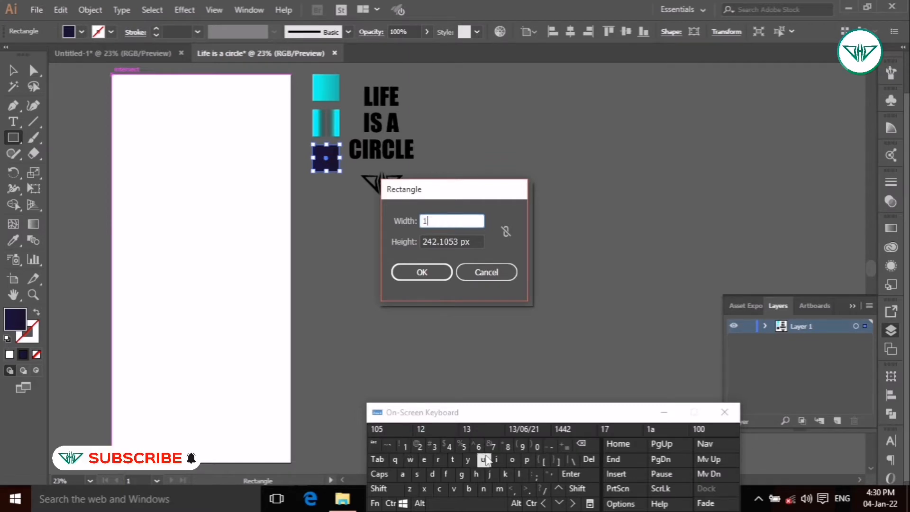
text(170)
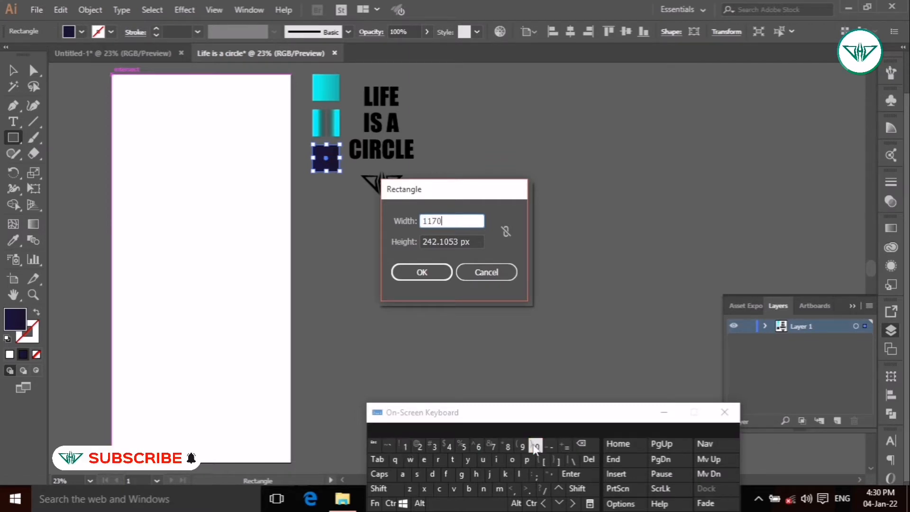
drag(473, 243, 423, 253)
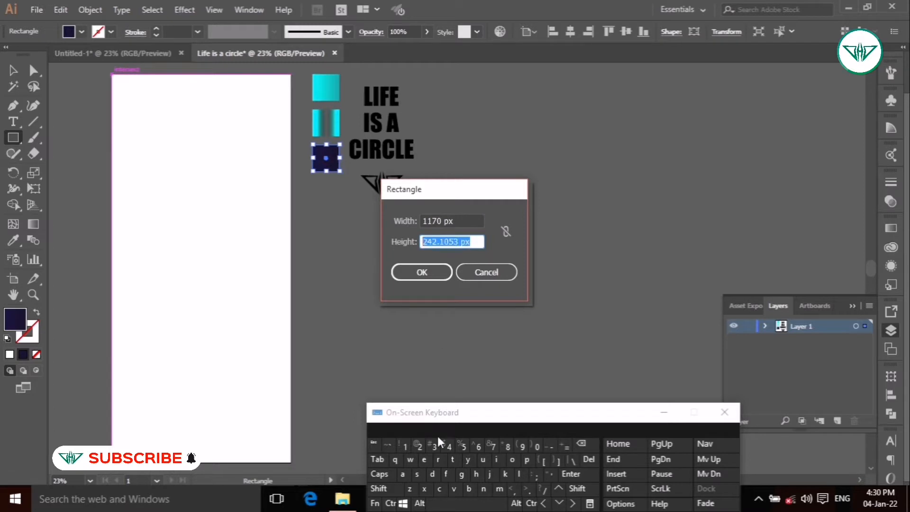
text(2532)
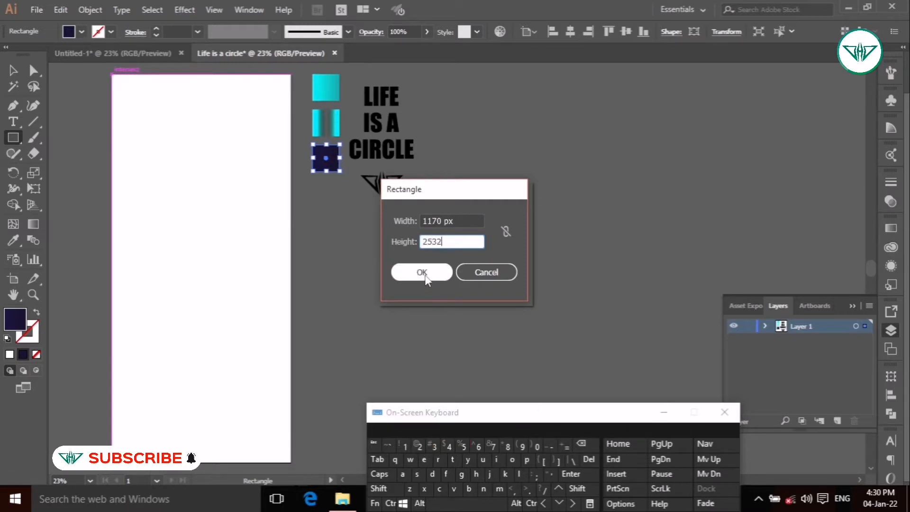
click(424, 274)
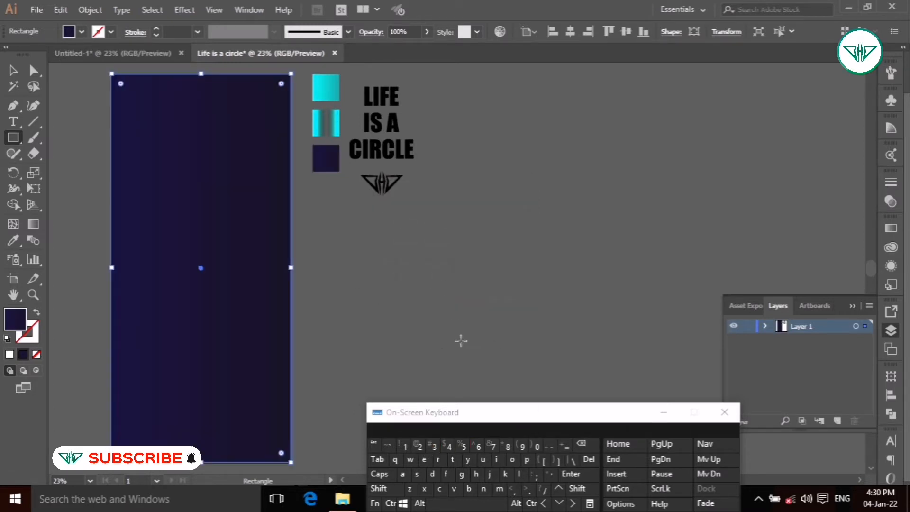
Step: Set the background rectangle's linear gradient angle to 90°
click(13, 240)
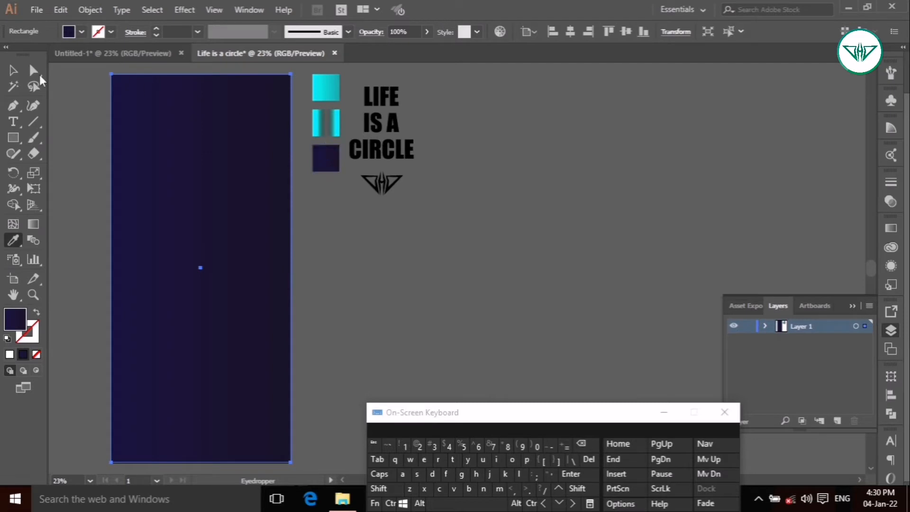
click(9, 72)
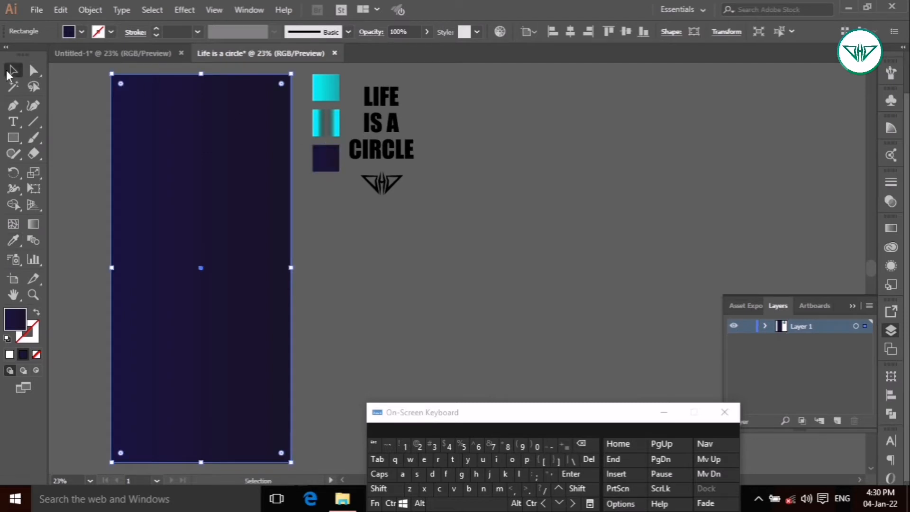
click(890, 228)
click(822, 278)
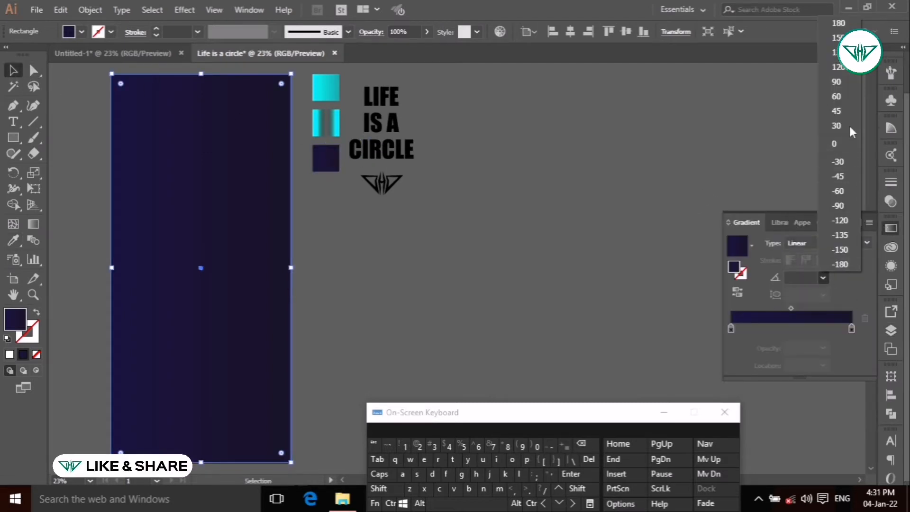
click(835, 84)
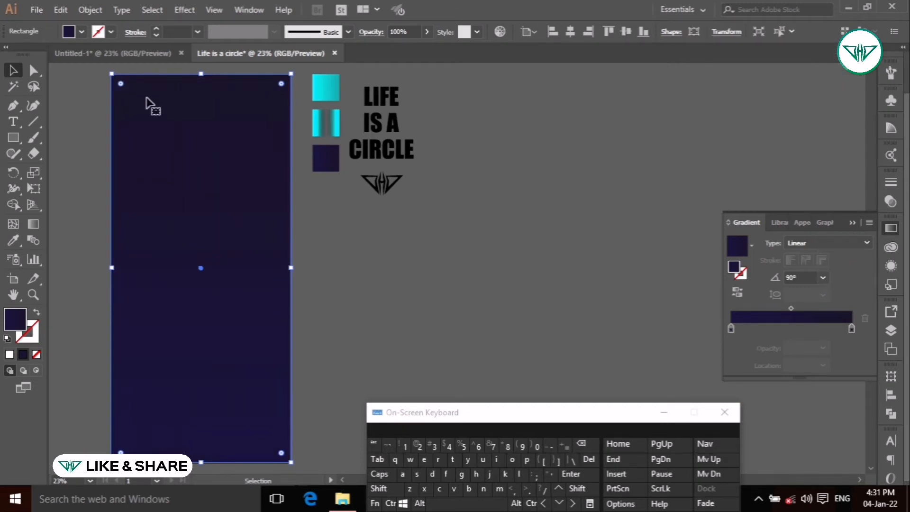
Step: Lock the navy background rectangle
click(90, 10)
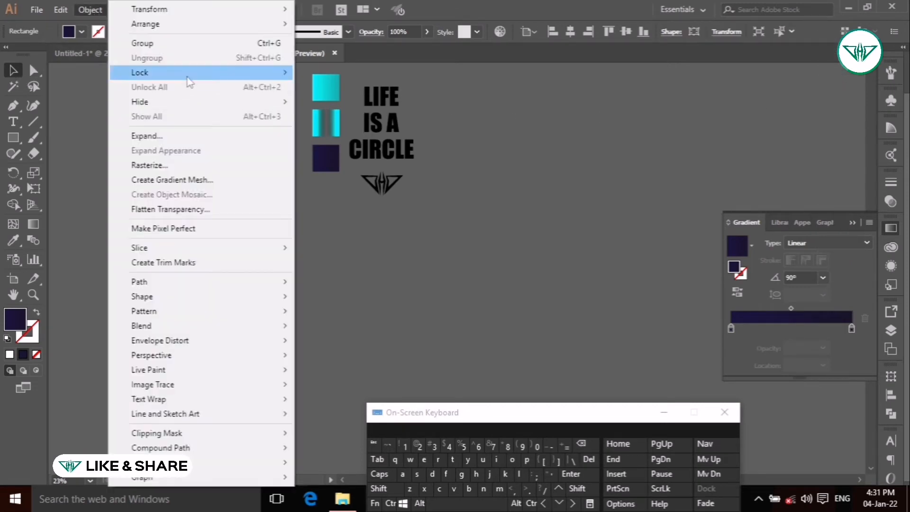
mouse_move(212, 74)
click(324, 75)
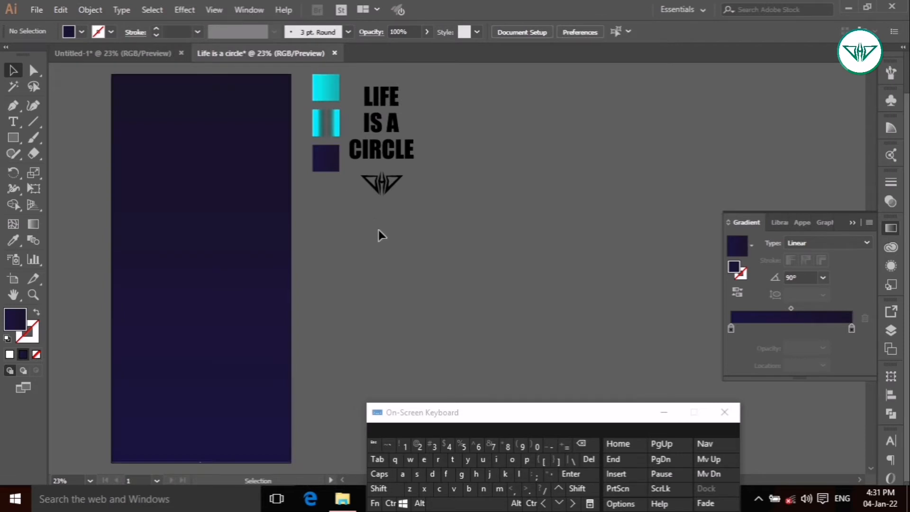
Step: Create a 310 × 310 px circle in the upper part of the artboard, with width and height proportions linked
drag(14, 137, 87, 176)
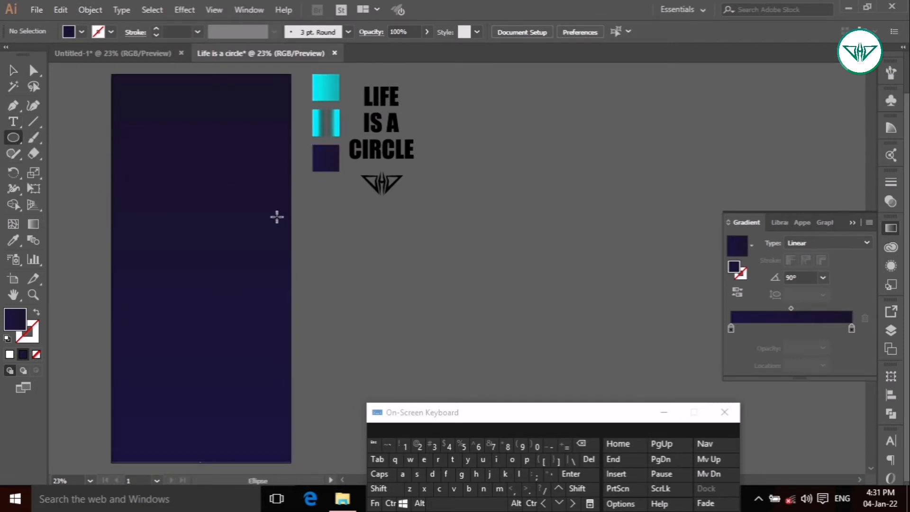
click(156, 138)
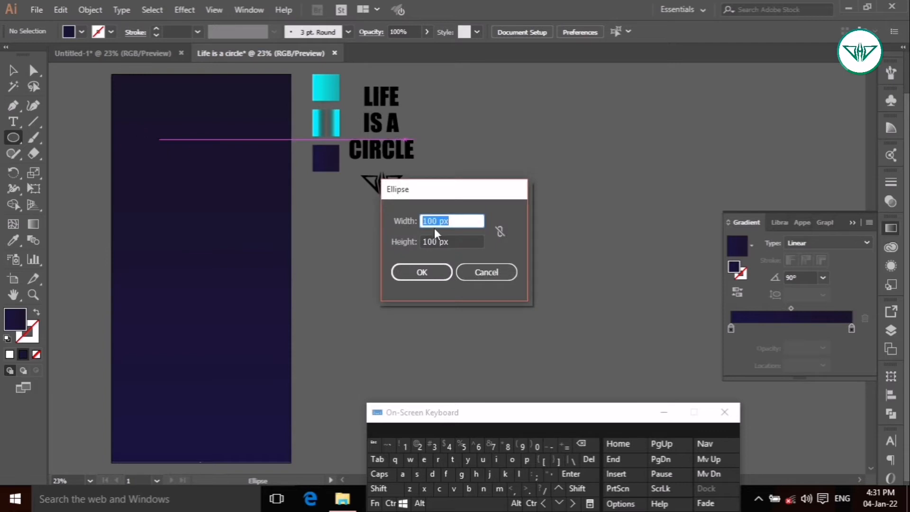
click(500, 231)
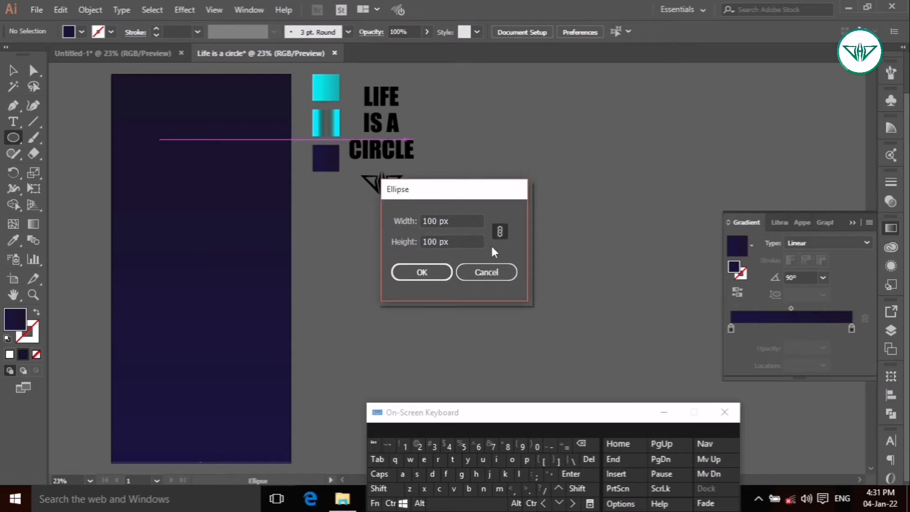
double_click(436, 220)
click(432, 446)
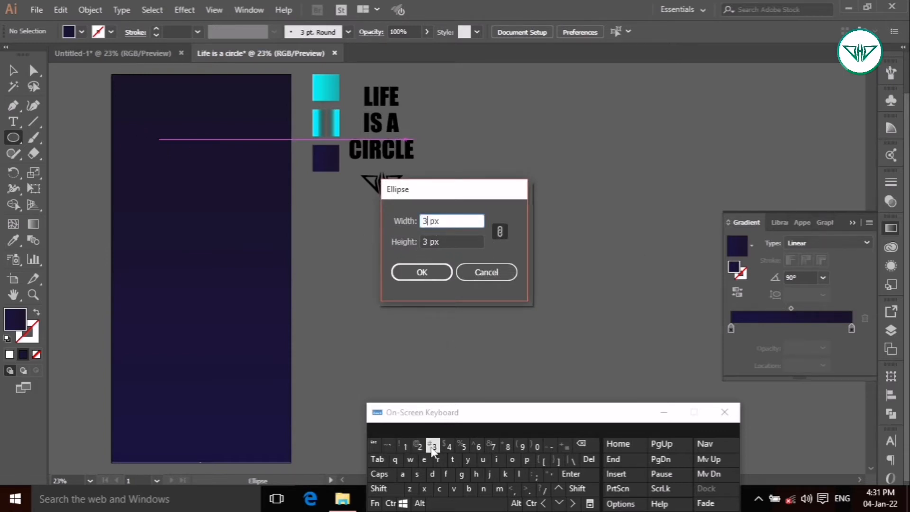
click(408, 446)
click(537, 446)
click(422, 271)
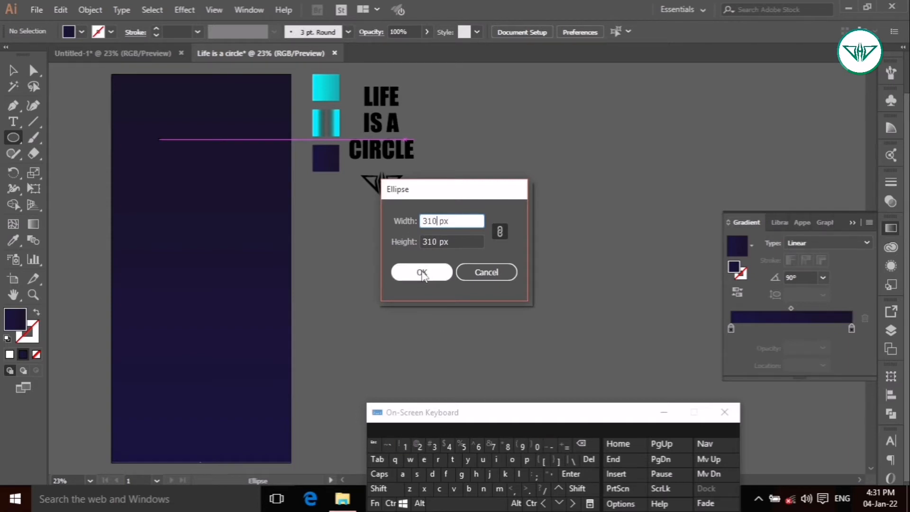
click(12, 71)
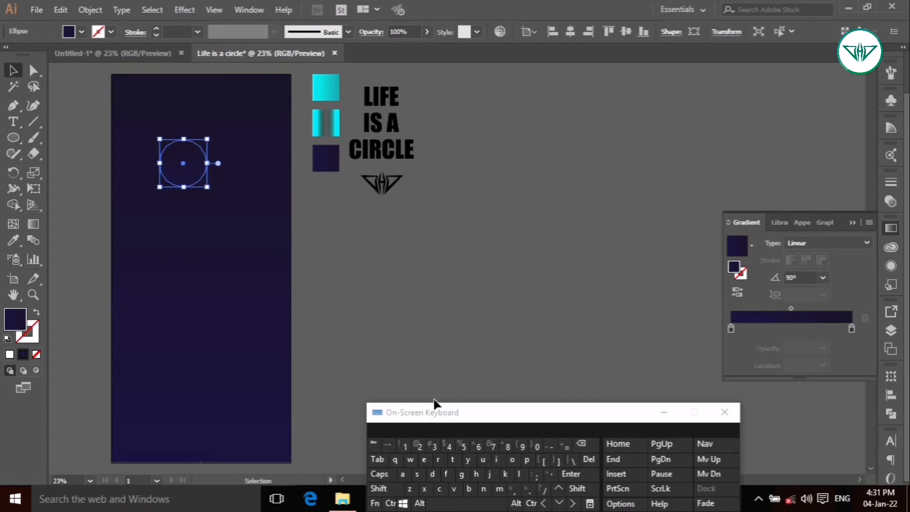
Step: Sample the middle square's cyan-to-transparent gradient onto the circle and swap it from fill to stroke
click(496, 459)
click(335, 133)
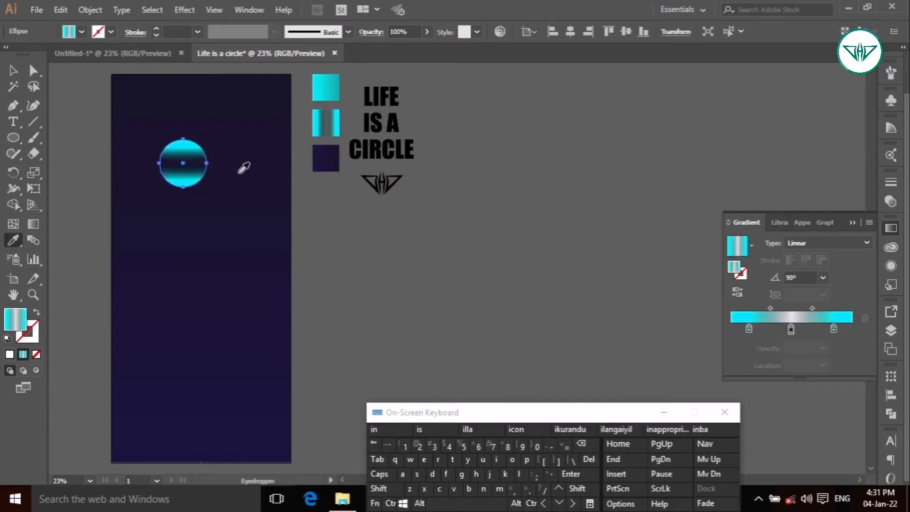
click(13, 71)
click(36, 311)
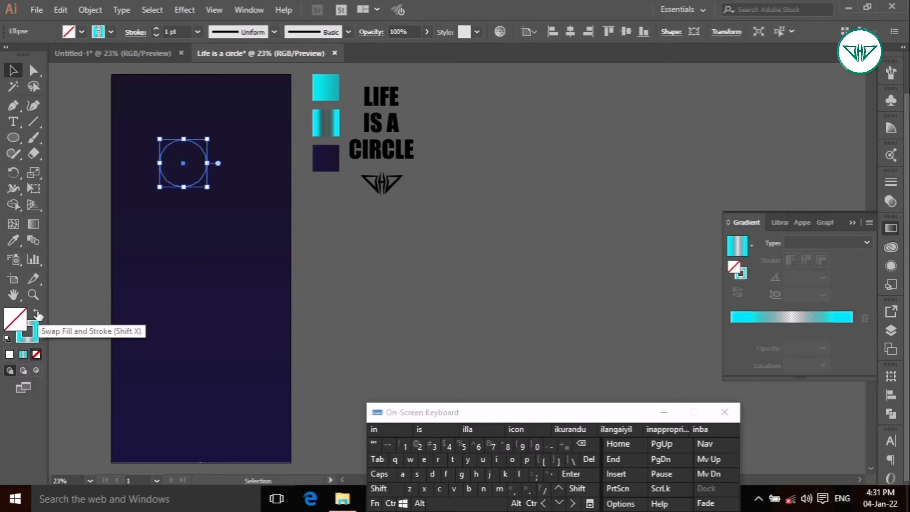
Step: Set the circle's gradient stroke weight to 250 pt and apply the gradient along the stroke
click(38, 330)
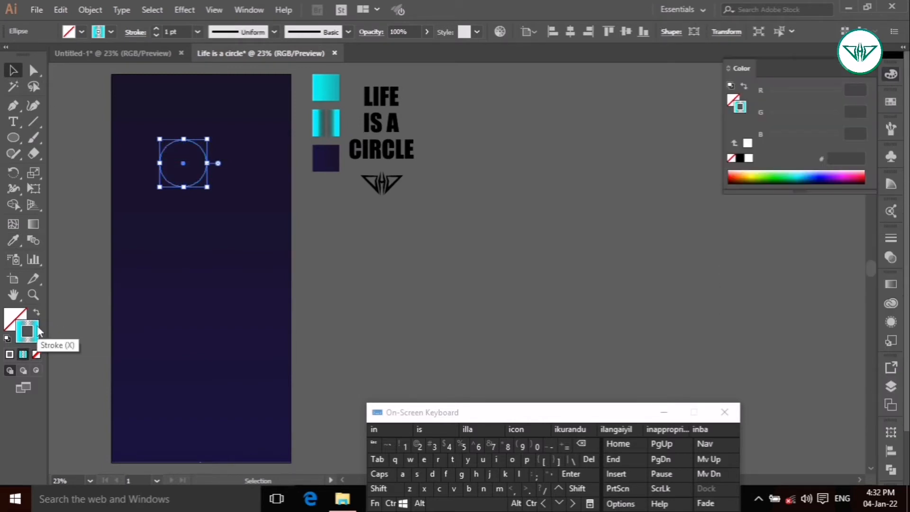
click(884, 285)
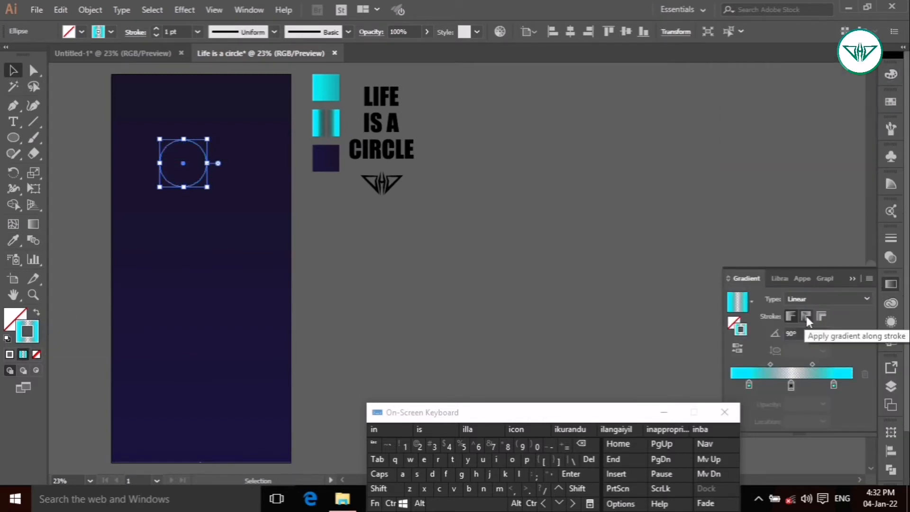
click(197, 31)
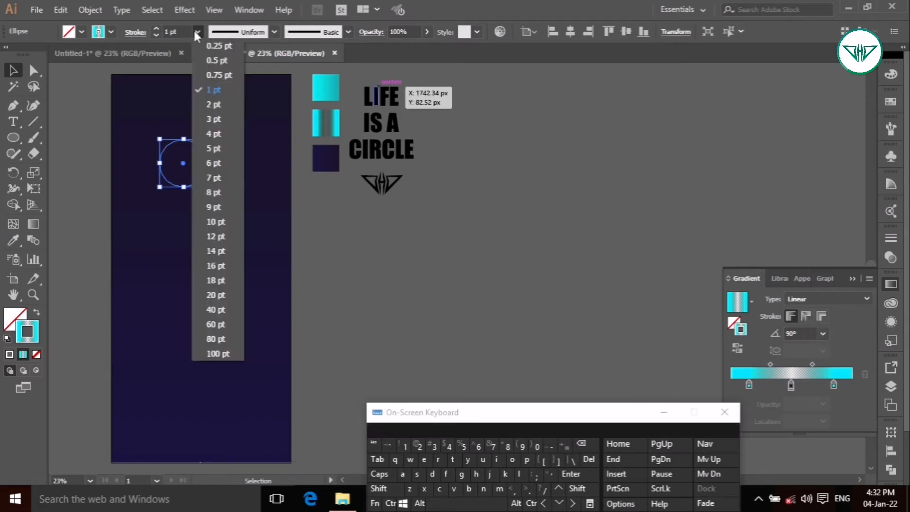
click(169, 31)
double_click(168, 31)
click(418, 447)
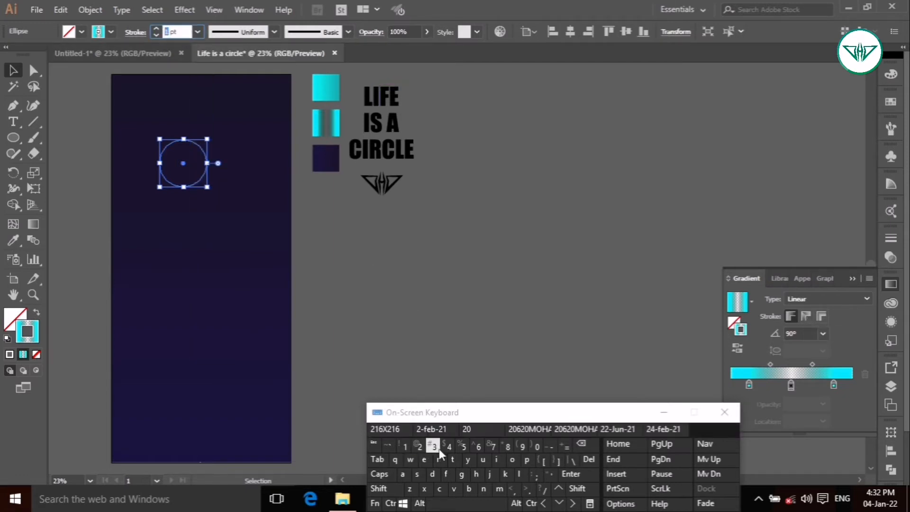
click(464, 446)
click(536, 446)
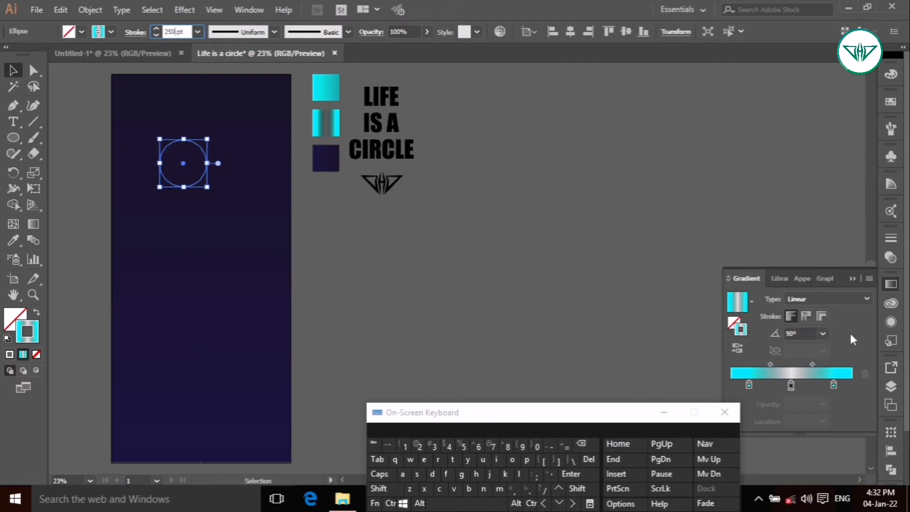
key(Return)
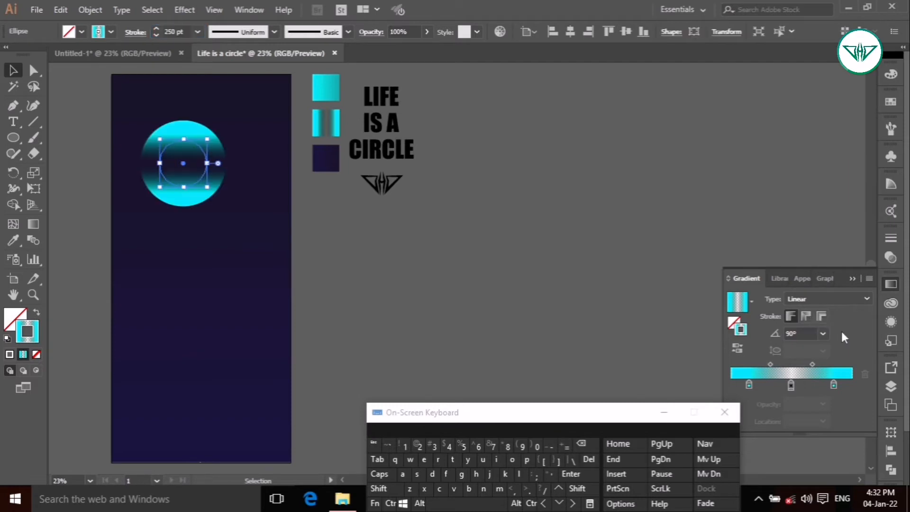
click(807, 321)
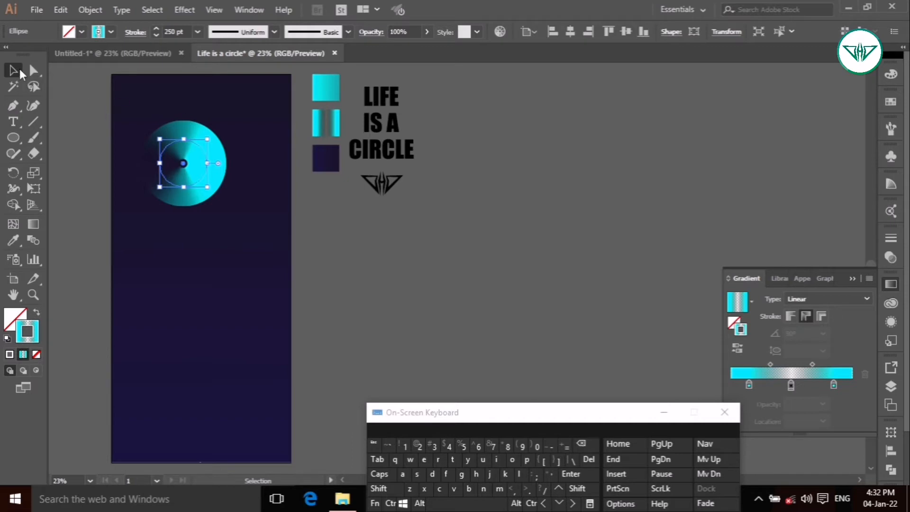
click(220, 207)
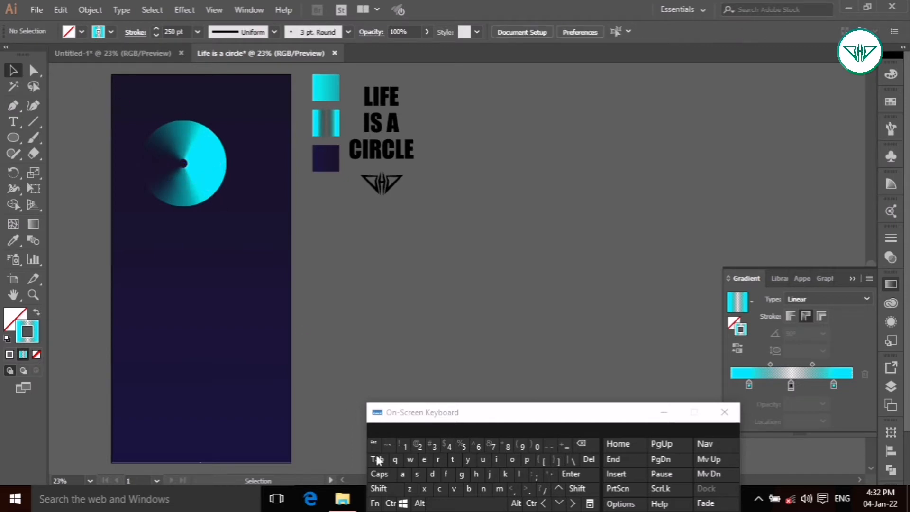
Step: Place a spare copy of the gradient circle on the empty canvas beside the artboard
click(419, 503)
drag(205, 178, 475, 279)
drag(205, 250, 135, 194)
Step: Expand the appearance of the original circle on the artboard
click(161, 164)
click(90, 11)
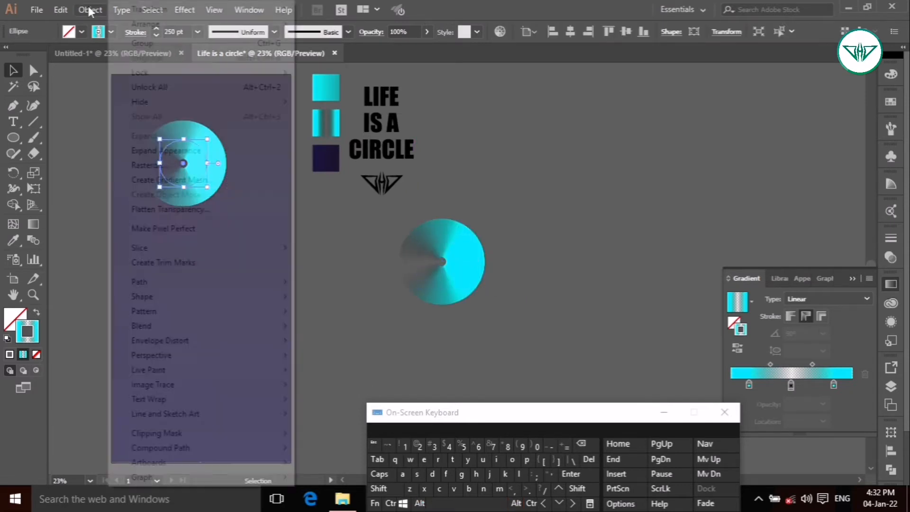
click(166, 151)
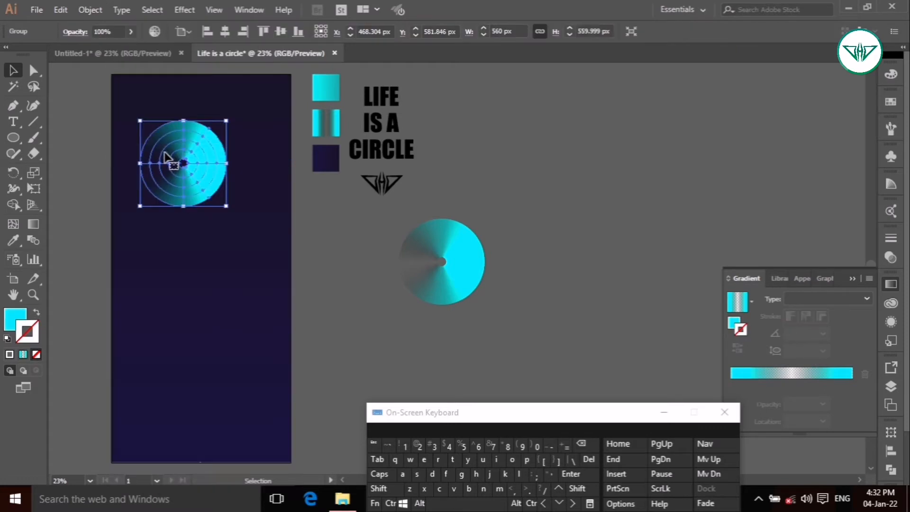
Step: Rotate the expanded circle 90° so its solid cyan side faces up
click(379, 488)
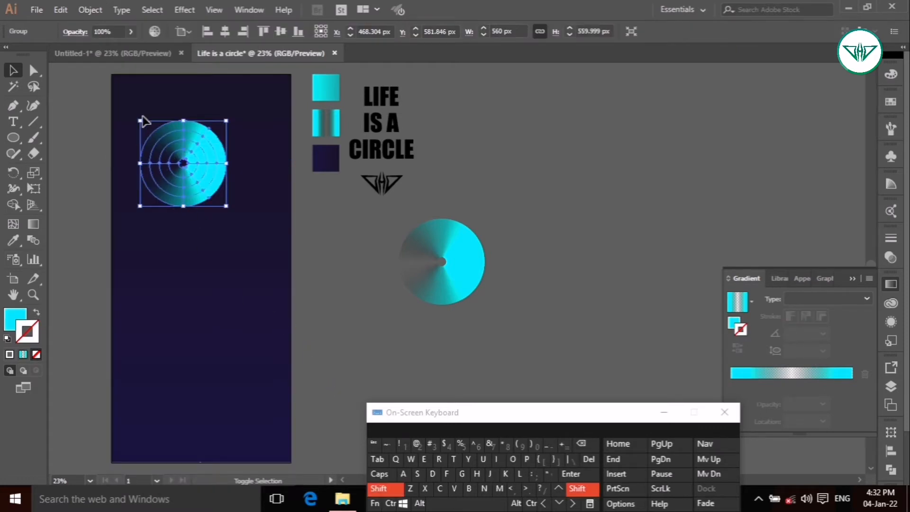
drag(140, 113, 134, 205)
click(378, 488)
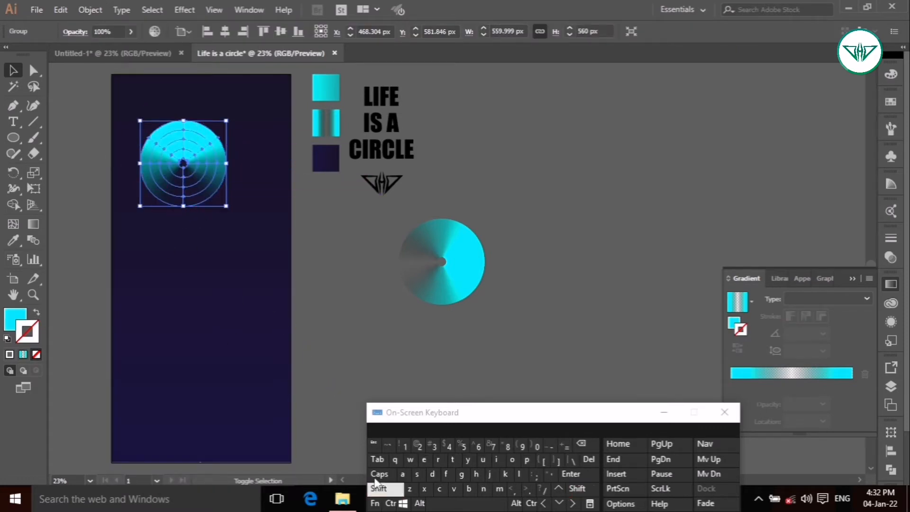
Step: Centre the circle horizontally near the artboard's lower edge and enlarge it proportionally to about 1061 × 1061 px
drag(201, 180, 231, 410)
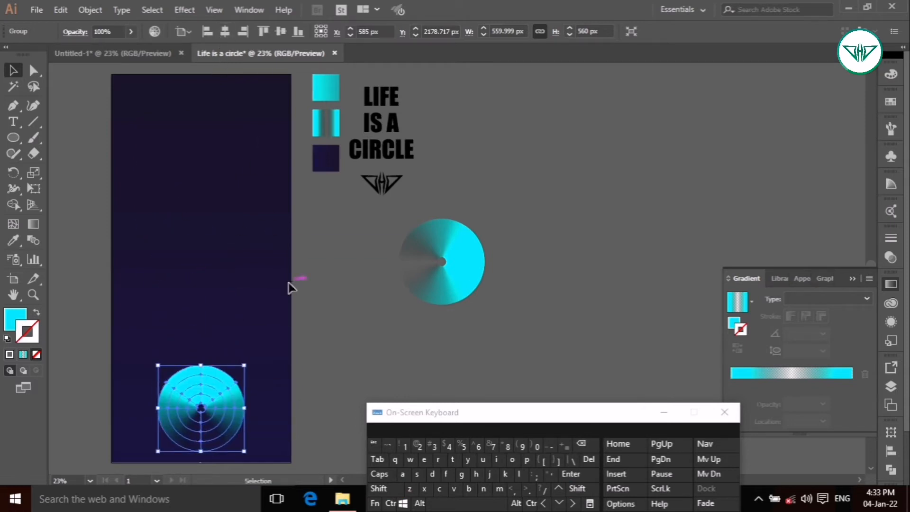
click(379, 489)
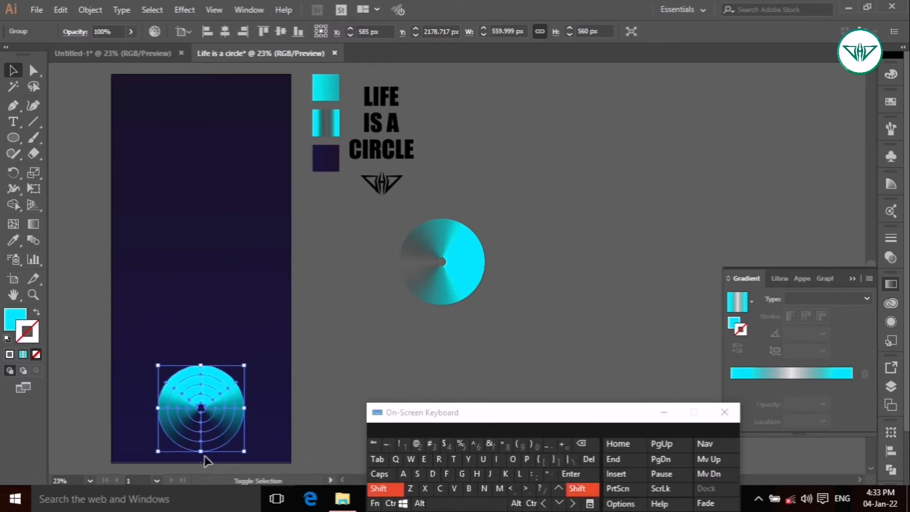
drag(204, 454, 211, 383)
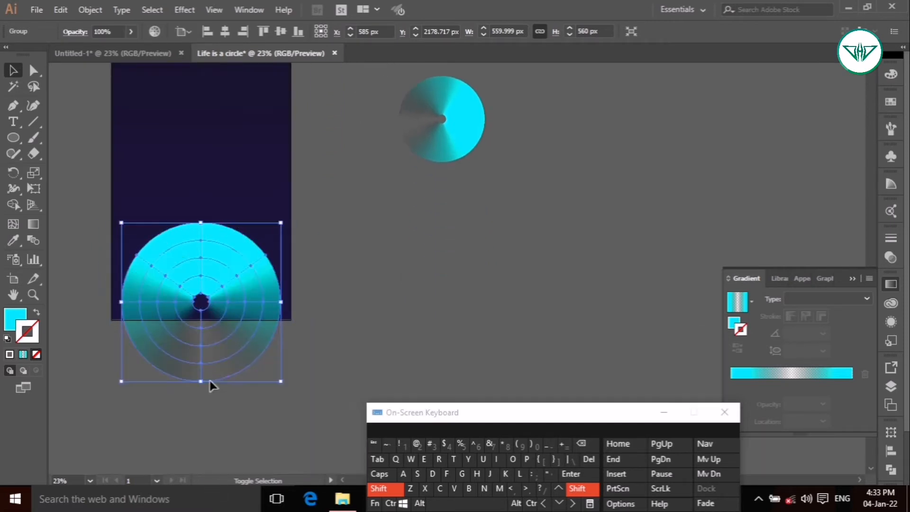
click(205, 389)
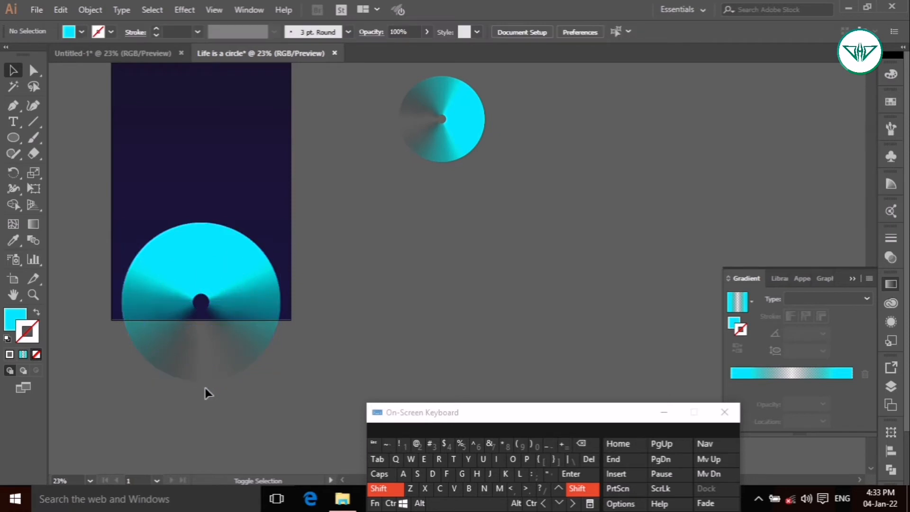
scroll(205, 396, up, 4)
scroll(239, 406, down, 4)
click(205, 371)
drag(203, 386, 208, 387)
Step: Move the large circle straight up to about Y 2125 px
click(391, 502)
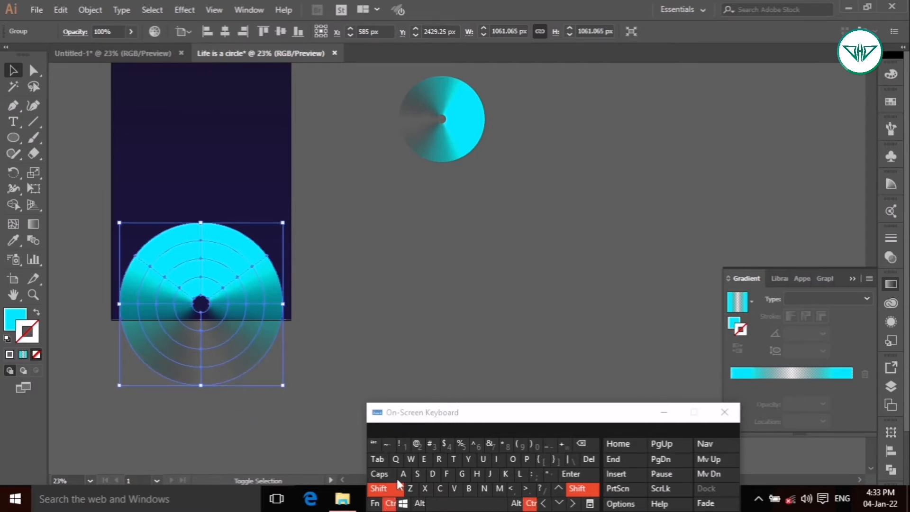
click(403, 473)
drag(234, 343, 234, 298)
Step: Duplicate the large circle straight above it and scale the copy proportionally to about 355 px from its lower-left corner
scroll(201, 235, up, 4)
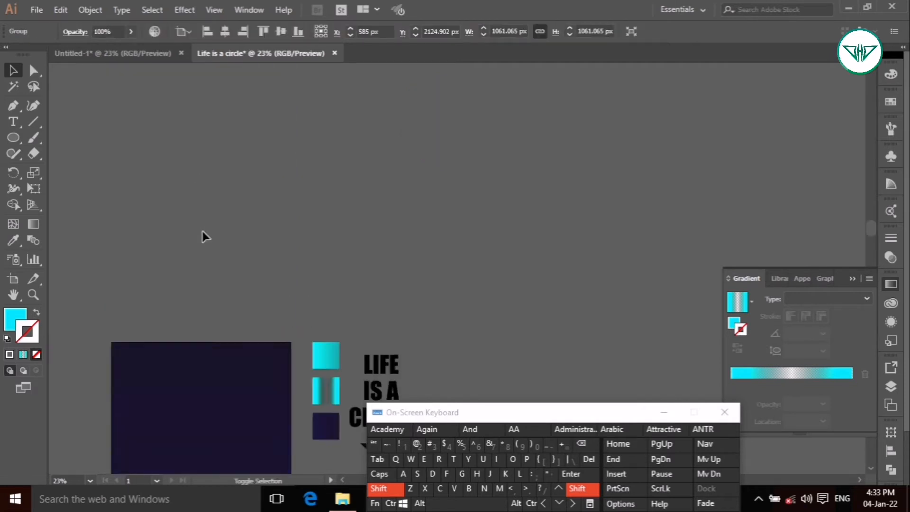
scroll(204, 260, down, 2)
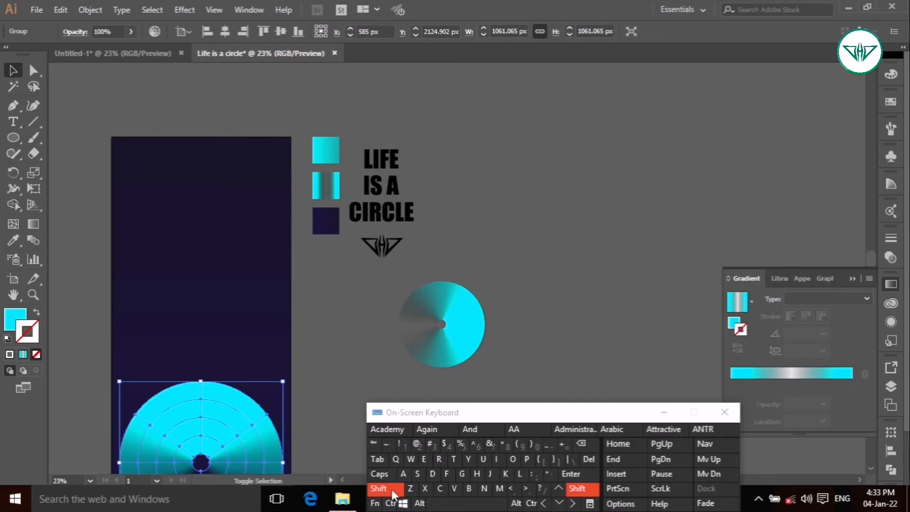
click(419, 503)
drag(197, 404, 178, 228)
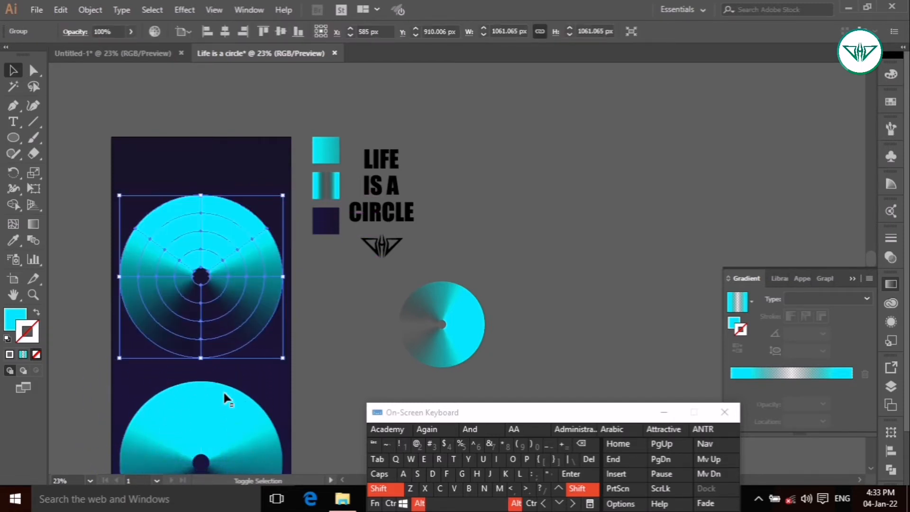
click(419, 503)
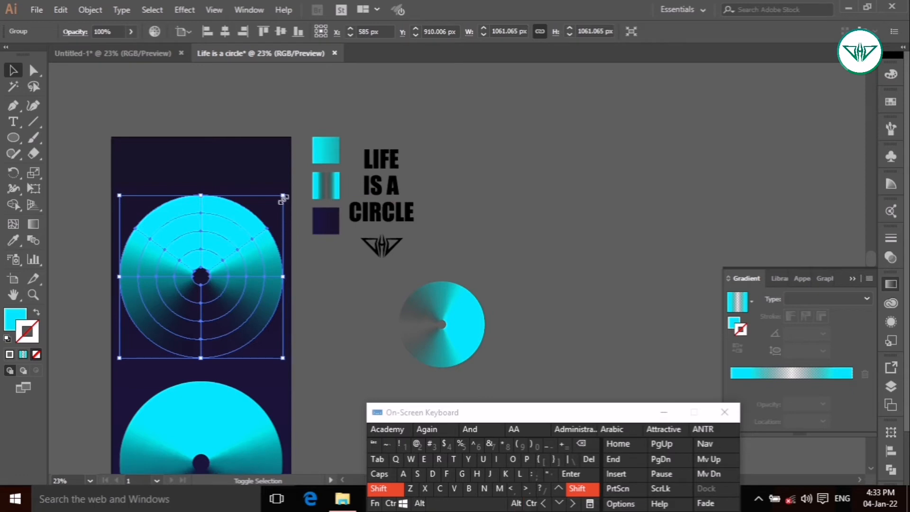
drag(283, 196, 202, 305)
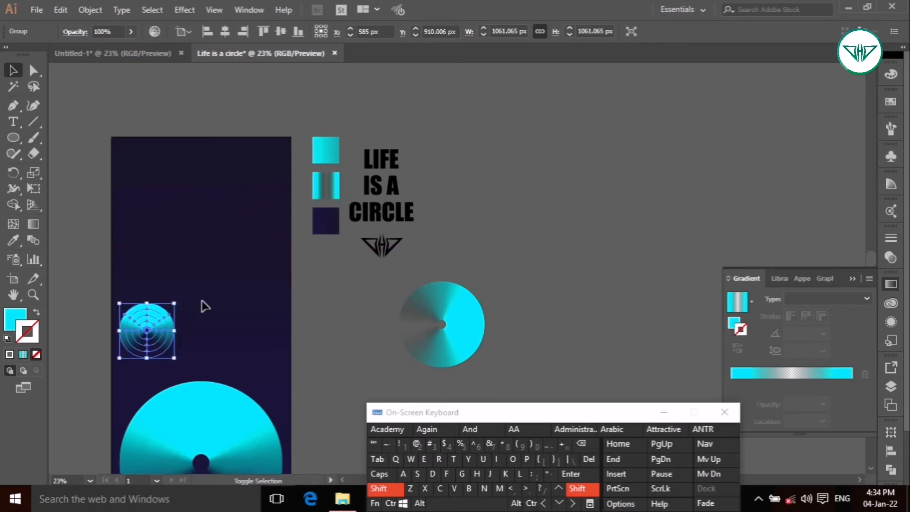
click(384, 488)
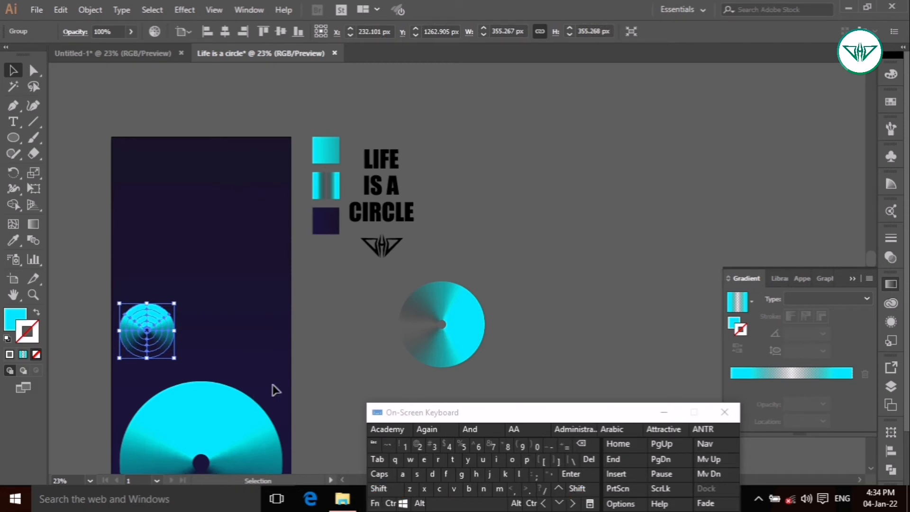
Step: Move the small circle straight up to about Y 1200 px
click(393, 489)
click(389, 502)
click(402, 473)
click(388, 489)
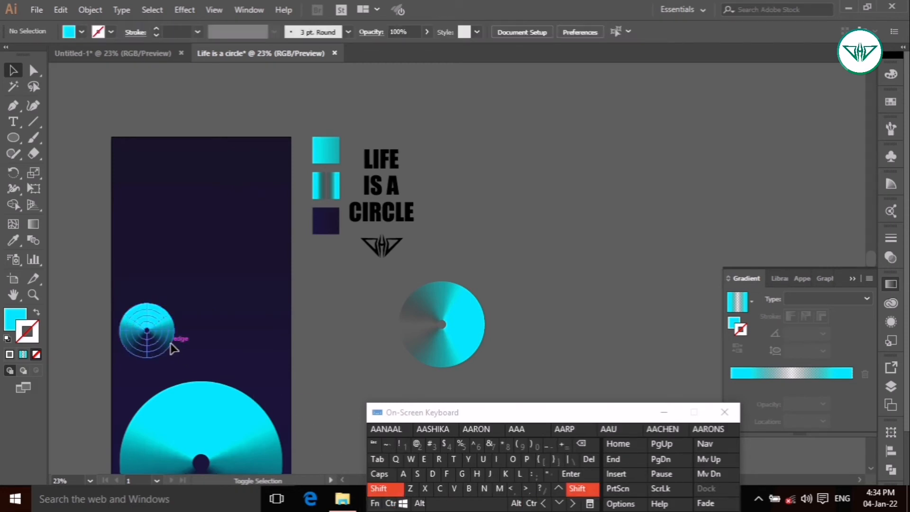
drag(170, 343, 173, 332)
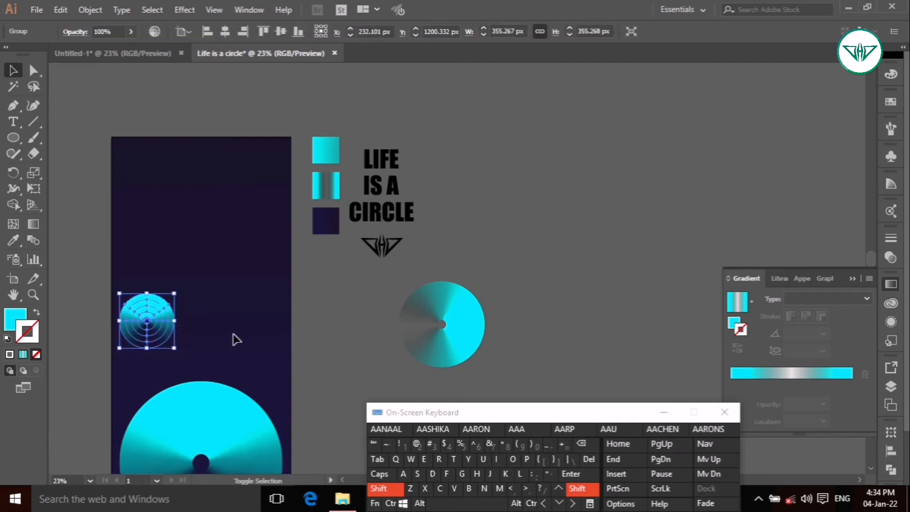
Step: Duplicate the small circle diagonally to the artboard's upper right, at about X 941 px, Y 492 px
click(390, 502)
click(402, 473)
click(419, 502)
click(385, 488)
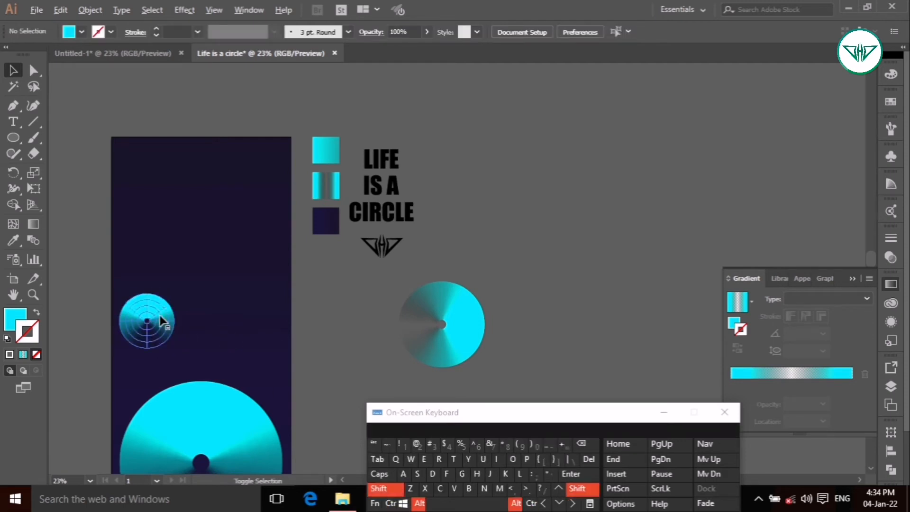
drag(160, 316, 265, 207)
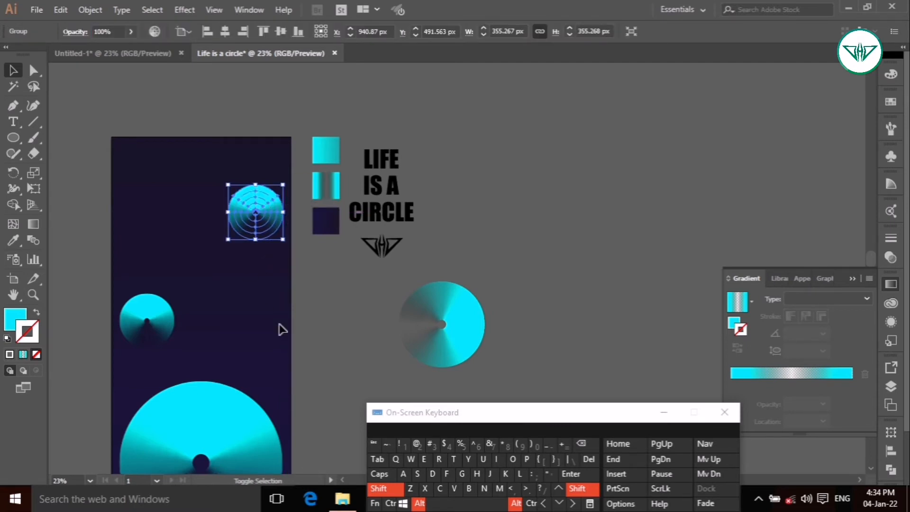
Step: Scale the upper-right circle down slightly, keeping its proportions and its upper-right corner in place
click(419, 503)
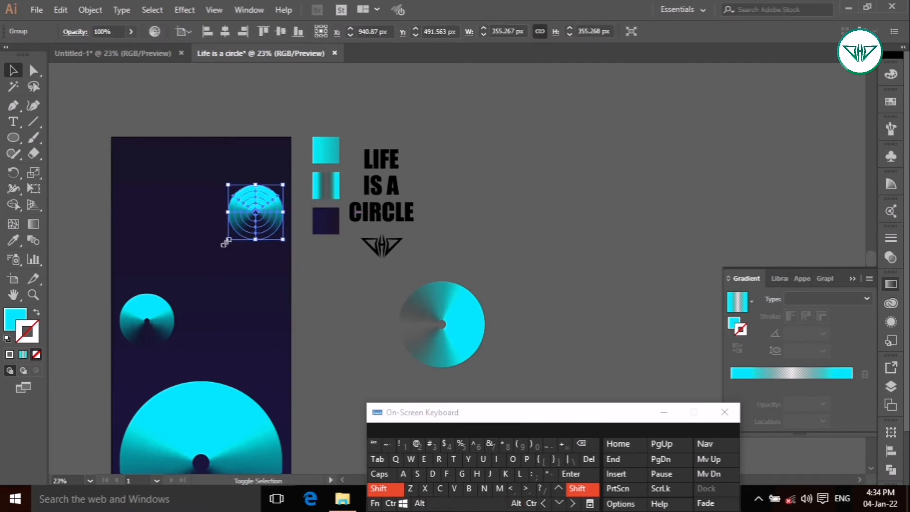
drag(226, 240, 276, 423)
click(383, 488)
Step: Align the two small circles' outer edges with the right and left edges of the large circle
click(309, 325)
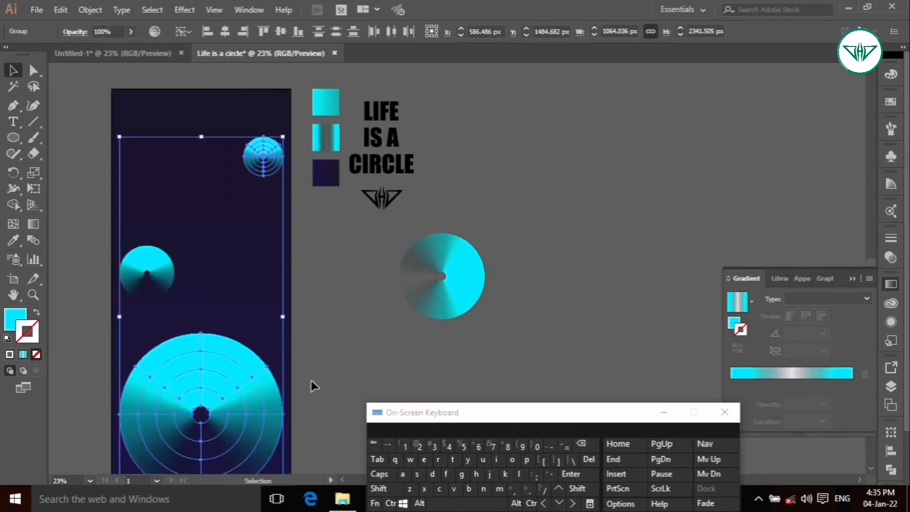
click(311, 384)
scroll(223, 185, down, 2)
drag(218, 172, 263, 429)
drag(149, 223, 251, 372)
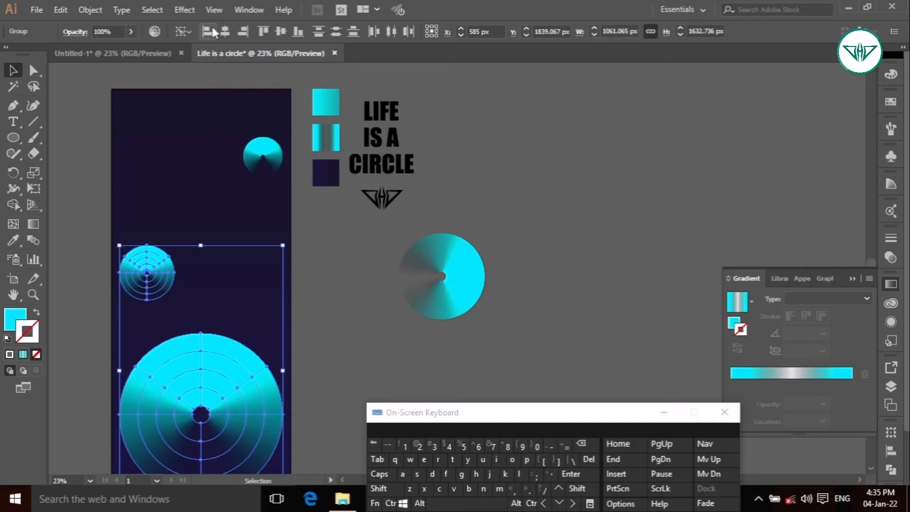
click(196, 166)
Step: Move the "LIFE IS A CIRCLE" text onto the artboard, between the two small circles
scroll(236, 189, up, 2)
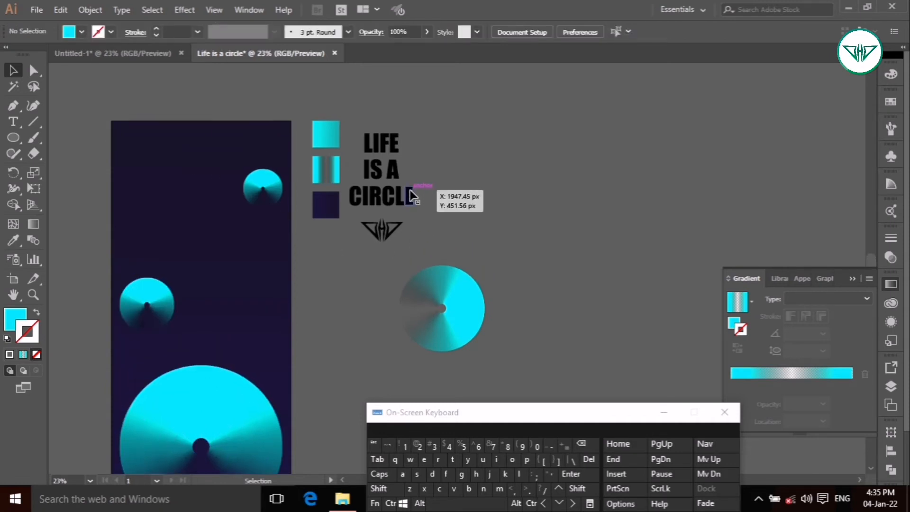
drag(410, 190, 235, 269)
drag(233, 267, 232, 266)
click(315, 268)
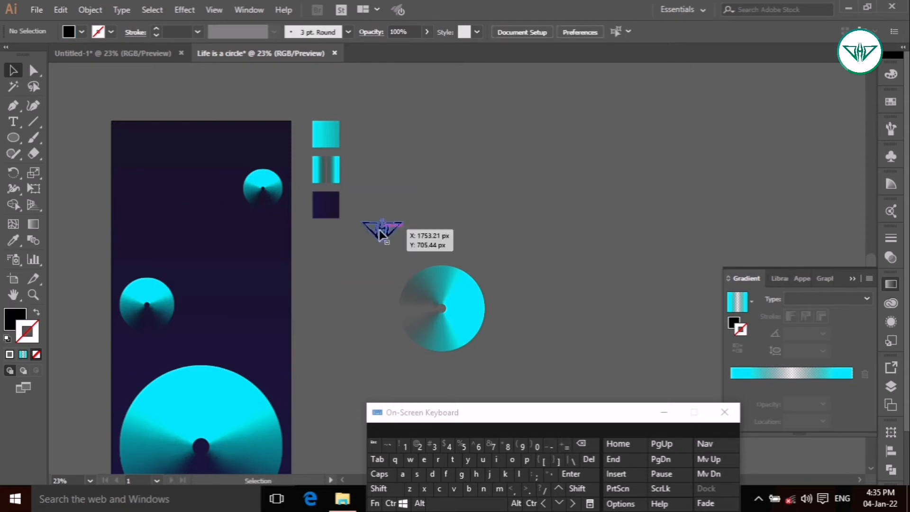
Step: Select the "LIFE IS A CIRCLE" text together with the logo and bring both to the front
click(204, 234)
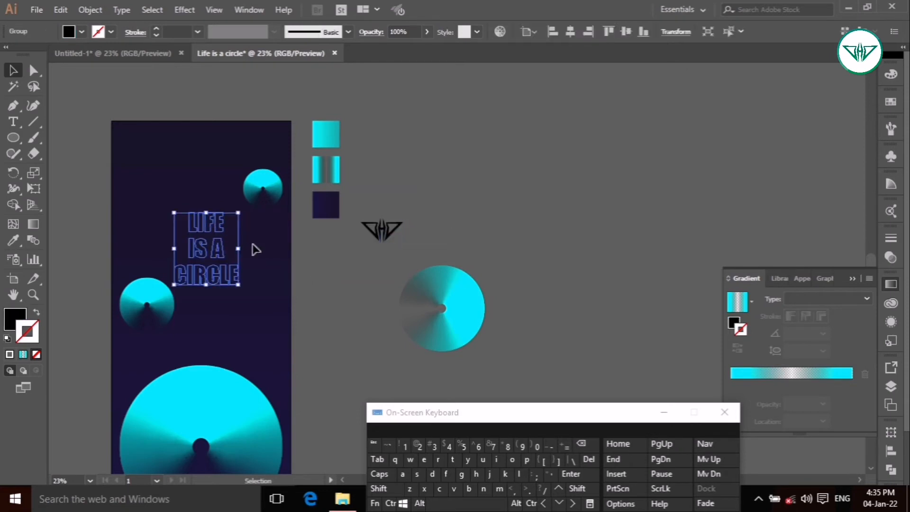
drag(380, 246, 219, 236)
right_click(223, 234)
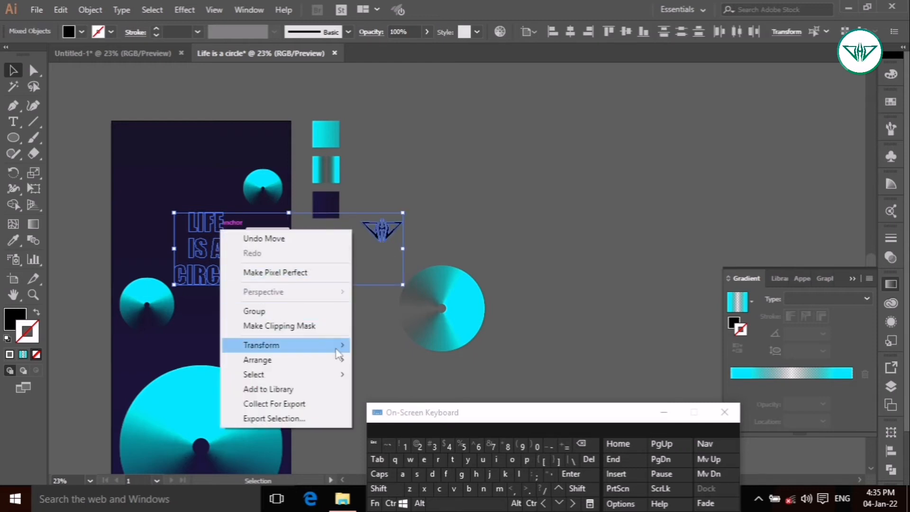
mouse_move(338, 360)
click(387, 360)
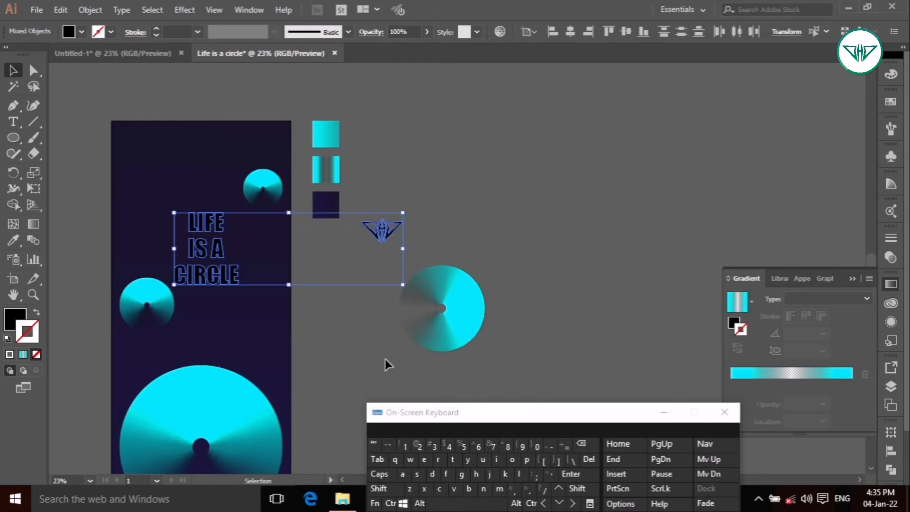
Step: Place the logo just above the "LIFE IS A CIRCLE" text and center both horizontally on the artboard
click(376, 326)
drag(389, 234, 212, 198)
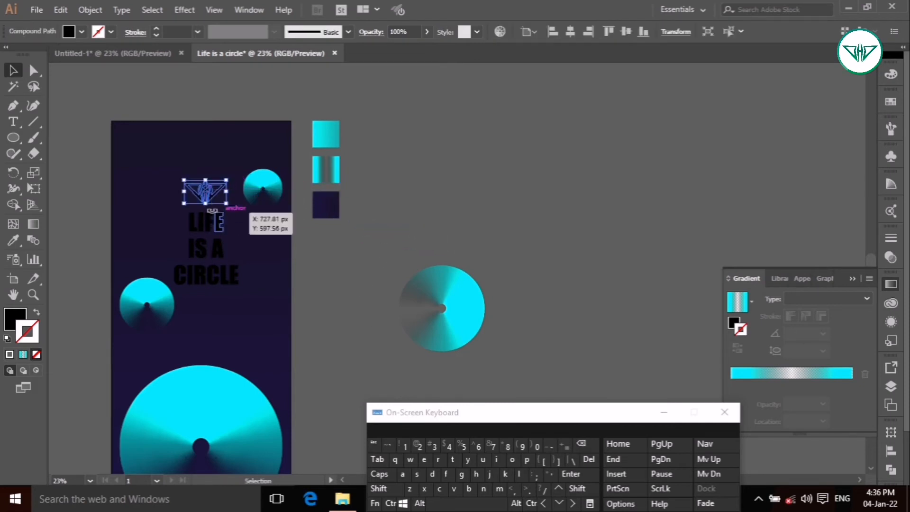
drag(152, 169, 230, 259)
click(552, 31)
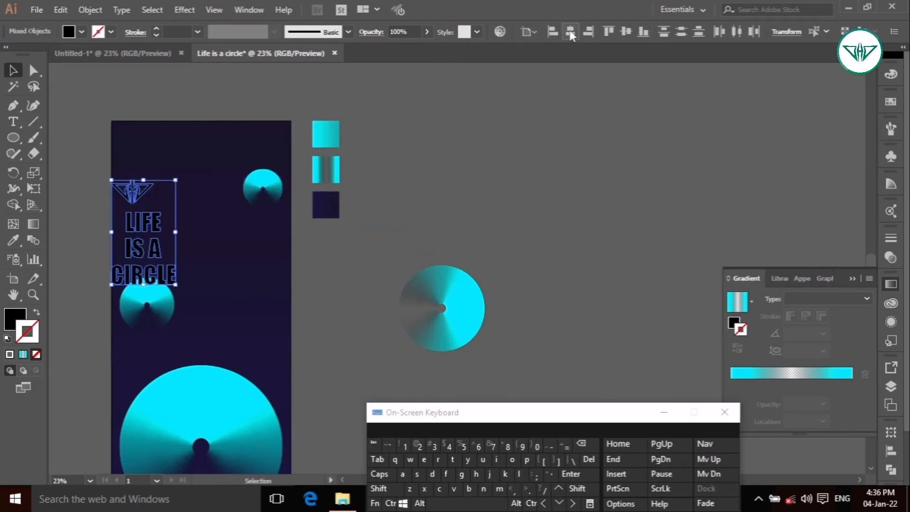
click(570, 32)
click(526, 124)
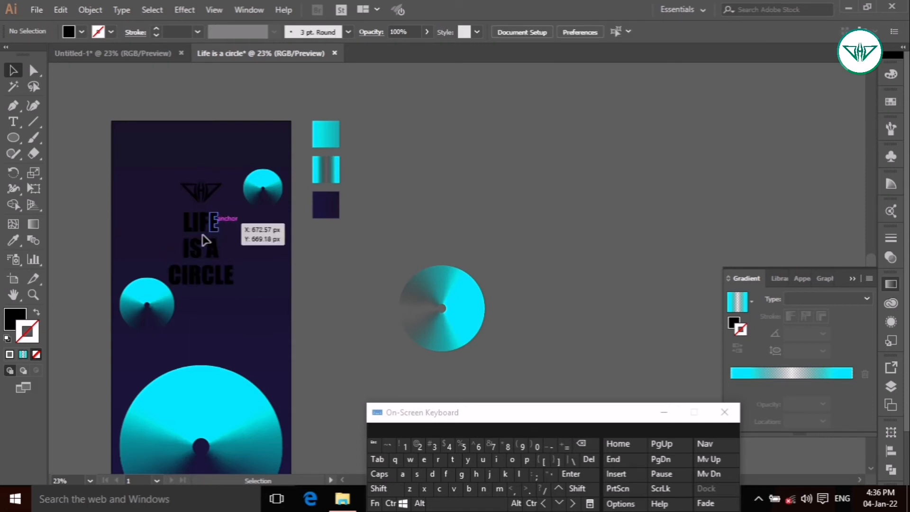
click(379, 488)
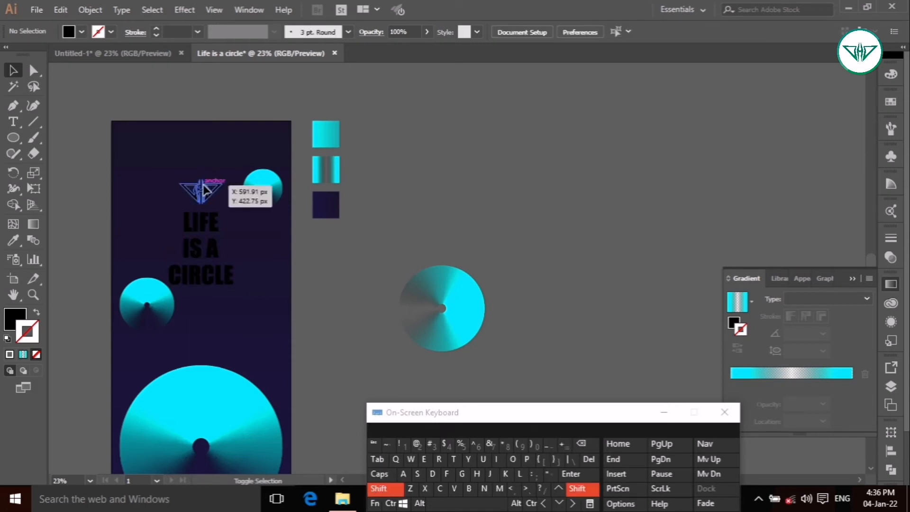
drag(202, 185, 202, 192)
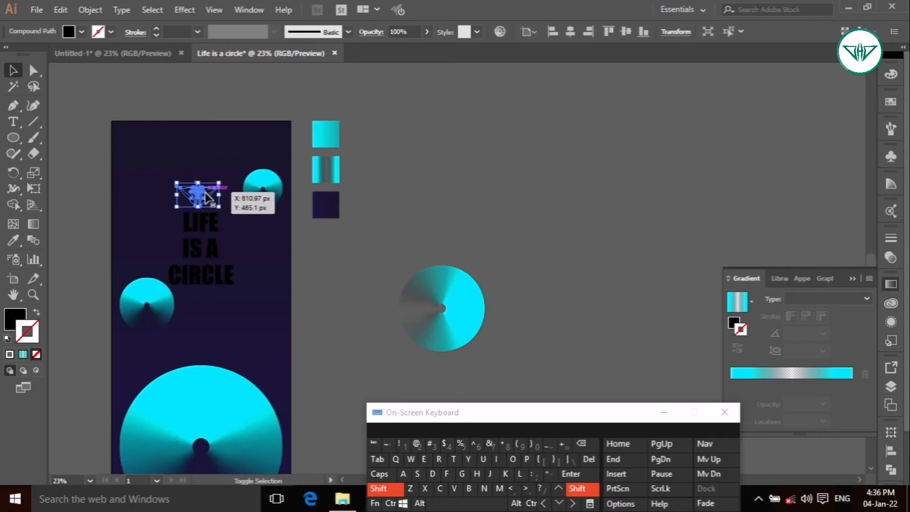
click(390, 504)
click(408, 487)
Step: Move the logo straight down by about 24 px, closer to the "LIFE" line of the text
click(417, 500)
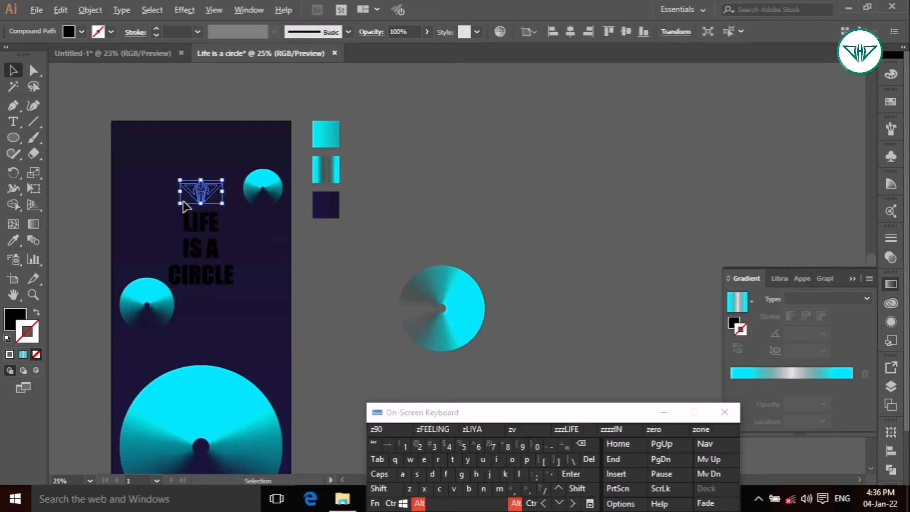
scroll(183, 203, up, 3)
click(415, 503)
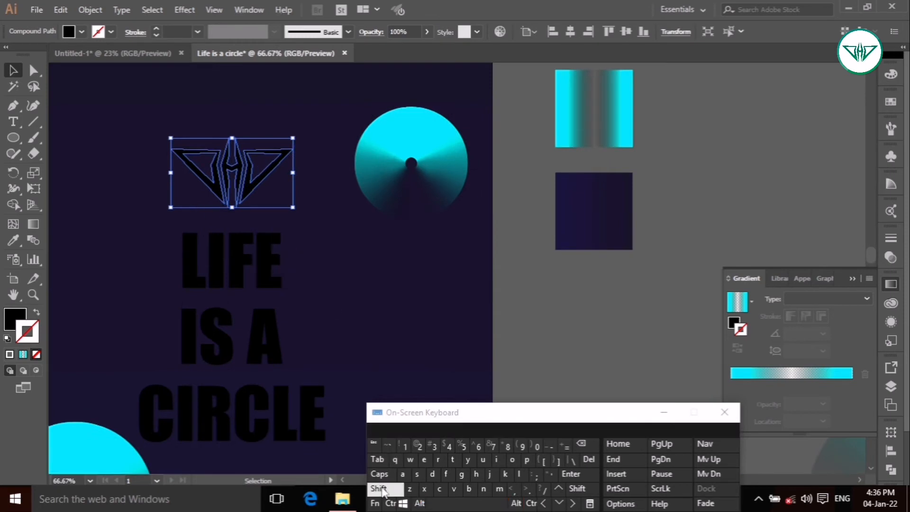
click(382, 489)
click(388, 502)
click(402, 473)
click(382, 489)
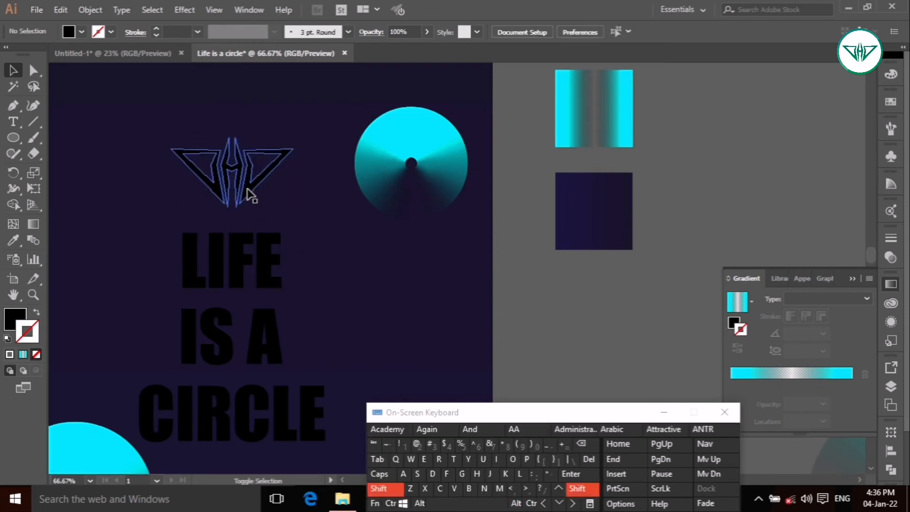
drag(250, 192, 251, 196)
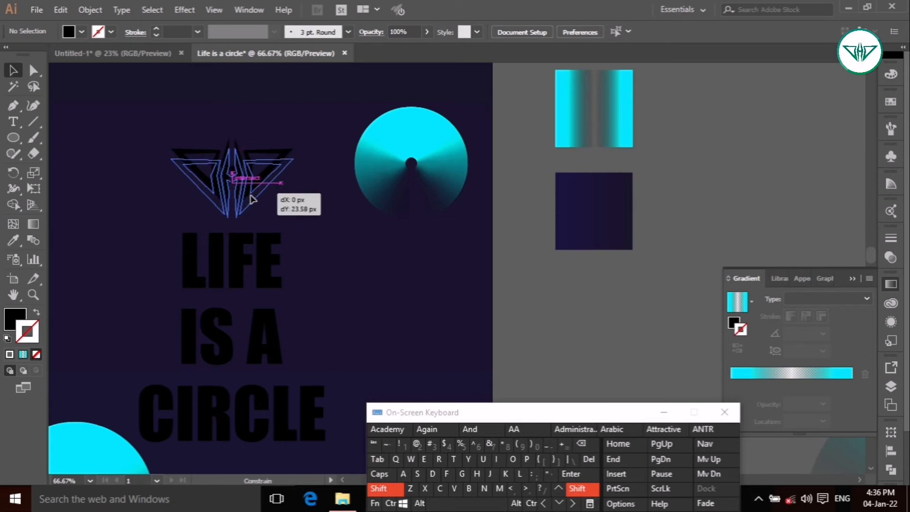
drag(252, 192, 253, 199)
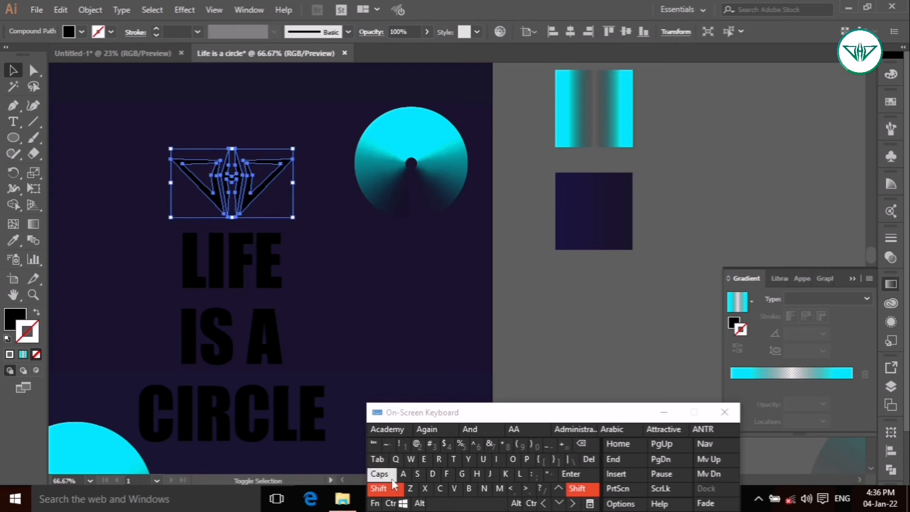
click(337, 319)
Step: Fill the "LIFE IS A CIRCLE" text with the cyan-to-teal gradient sampled from the uppermost swatch square beside the artboard
drag(176, 214, 273, 355)
key(alt)
scroll(234, 223, down, 3)
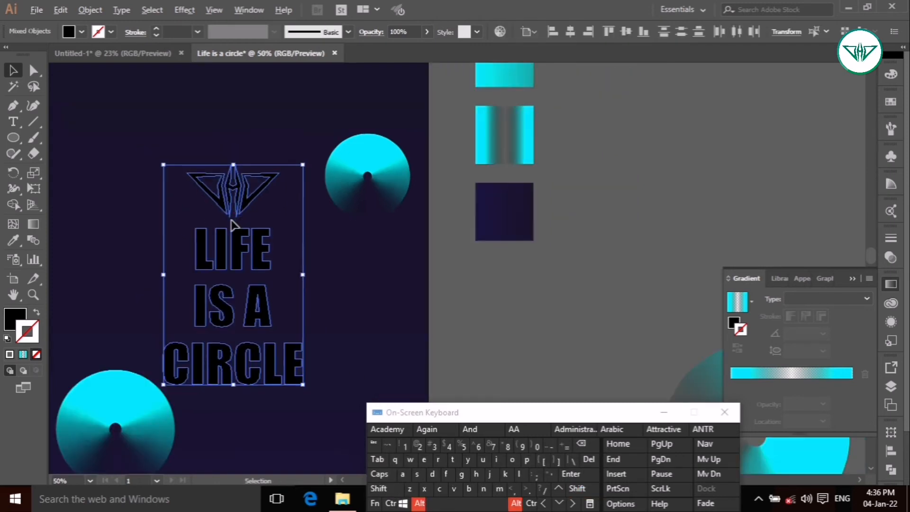
click(299, 300)
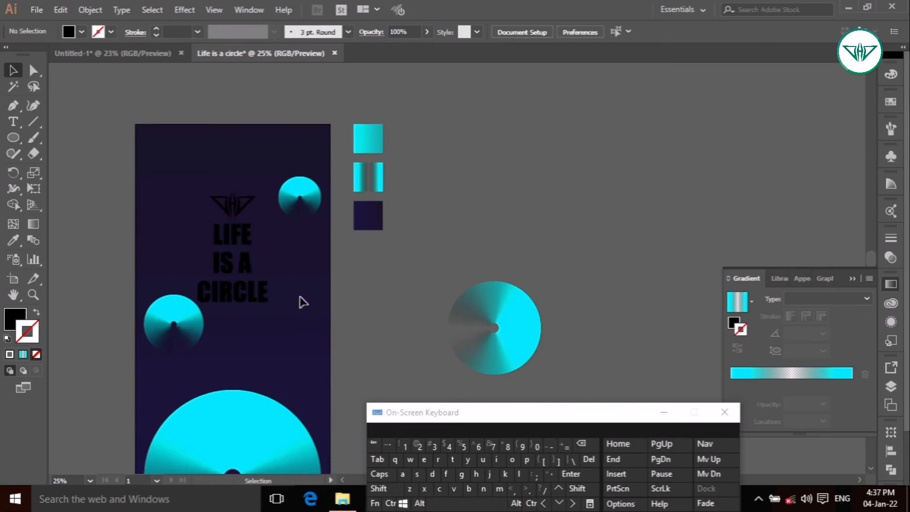
drag(305, 292, 238, 311)
click(503, 460)
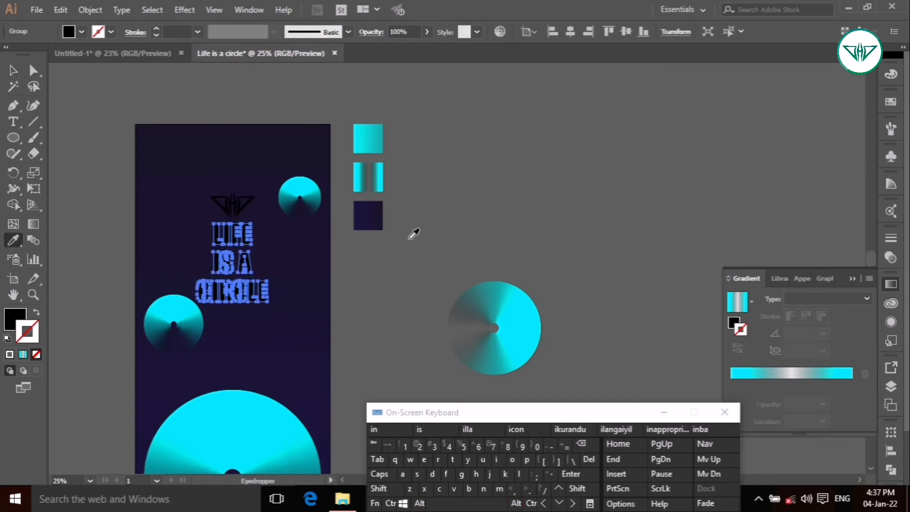
click(371, 144)
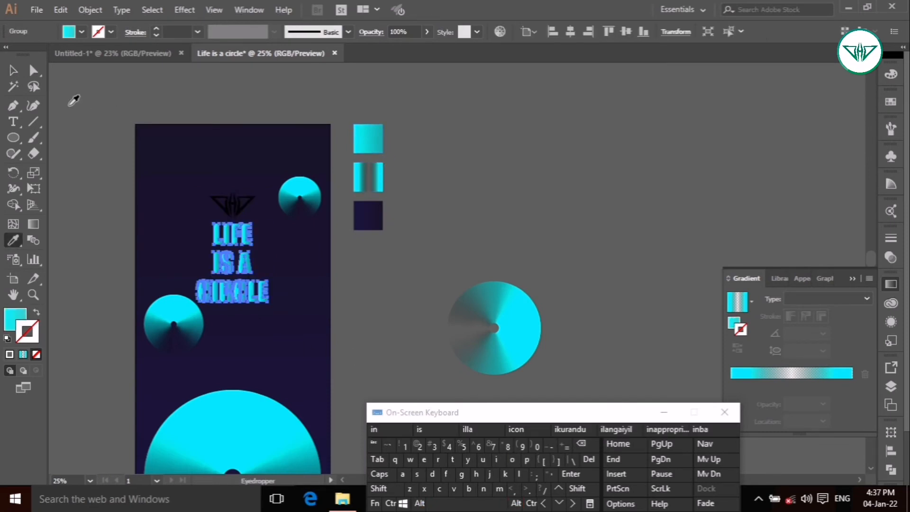
click(40, 220)
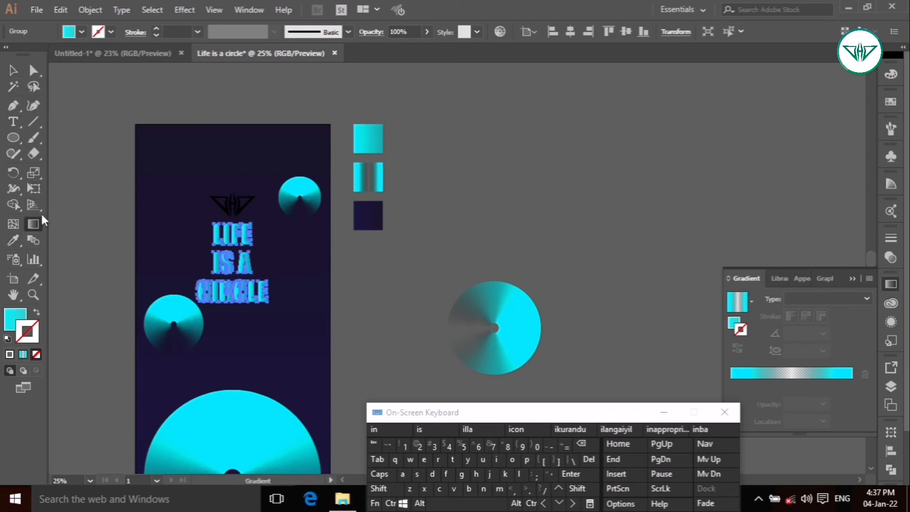
click(384, 489)
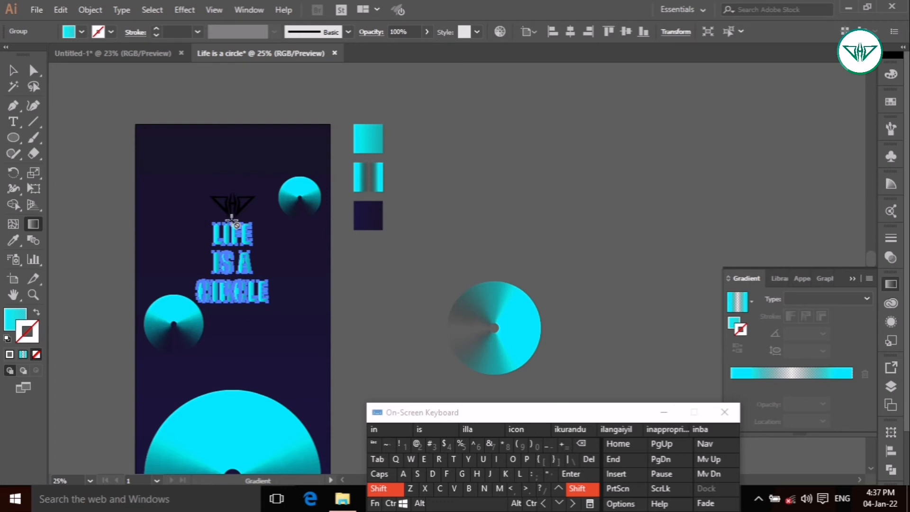
click(393, 490)
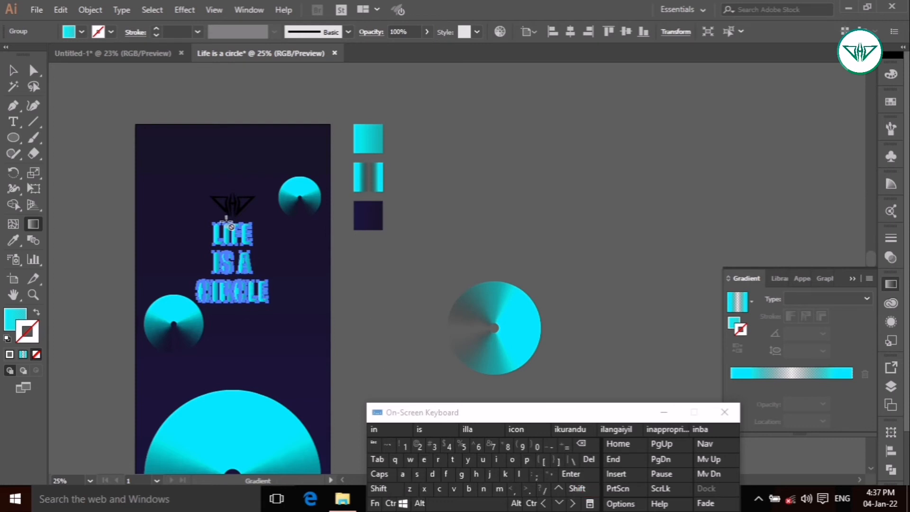
click(13, 70)
click(250, 265)
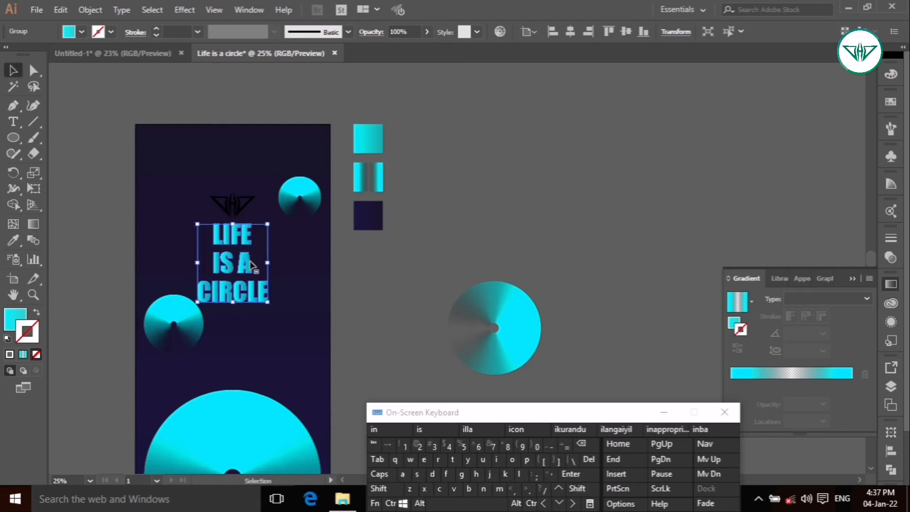
click(289, 278)
Step: Make the text's fill active and redraw its gradient vertically across all three lines, from bright cyan above to darker teal below
click(246, 260)
click(17, 322)
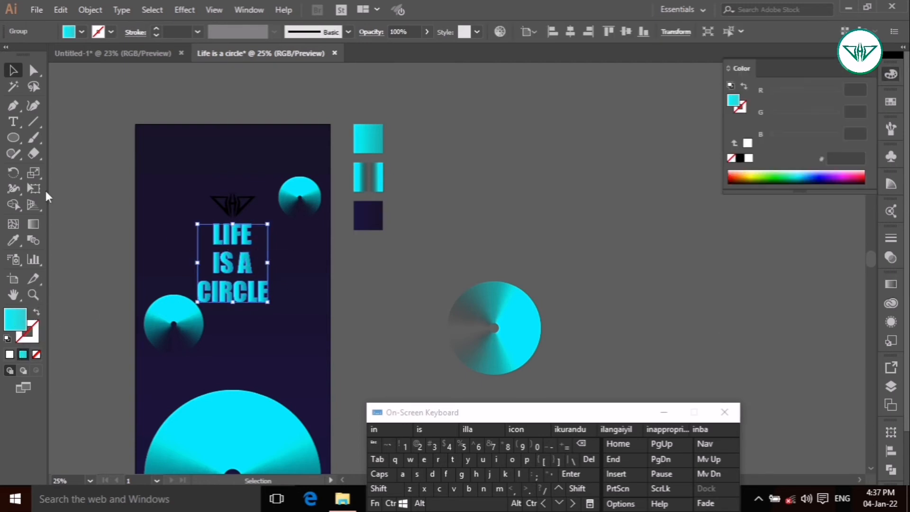
click(30, 224)
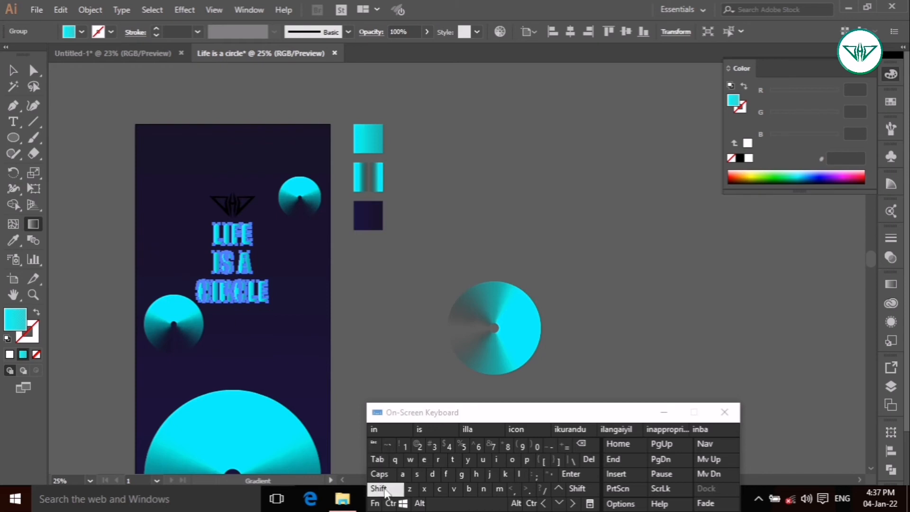
drag(230, 222, 227, 304)
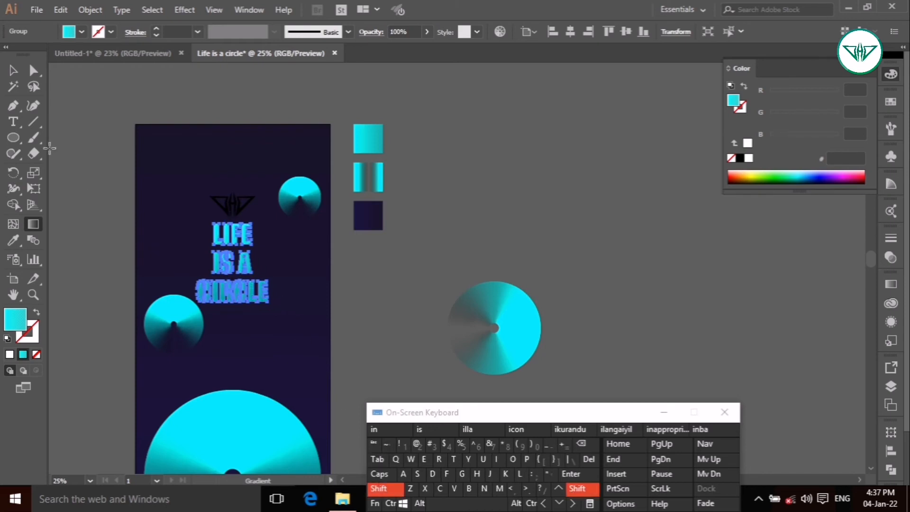
click(13, 70)
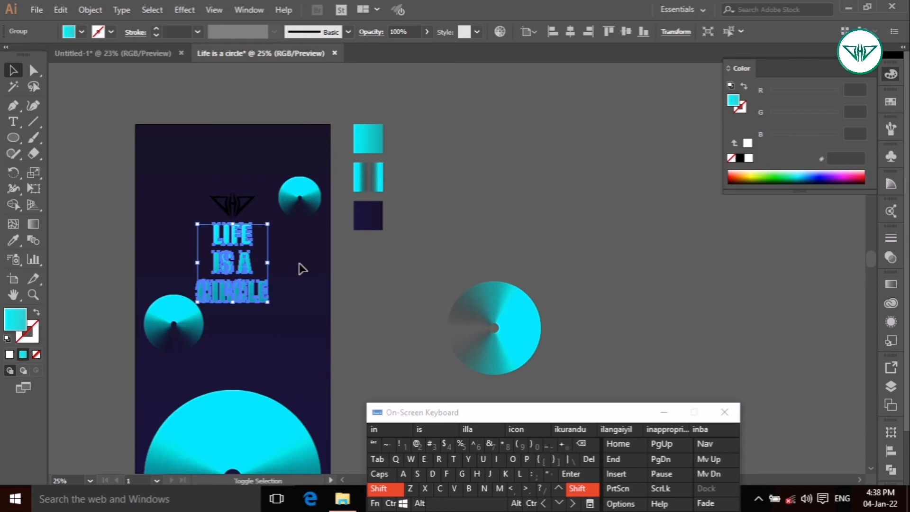
Step: Fill the logo with the same cyan-to-teal gradient, sampled from the uppermost swatch square
shift+click(232, 189)
click(391, 488)
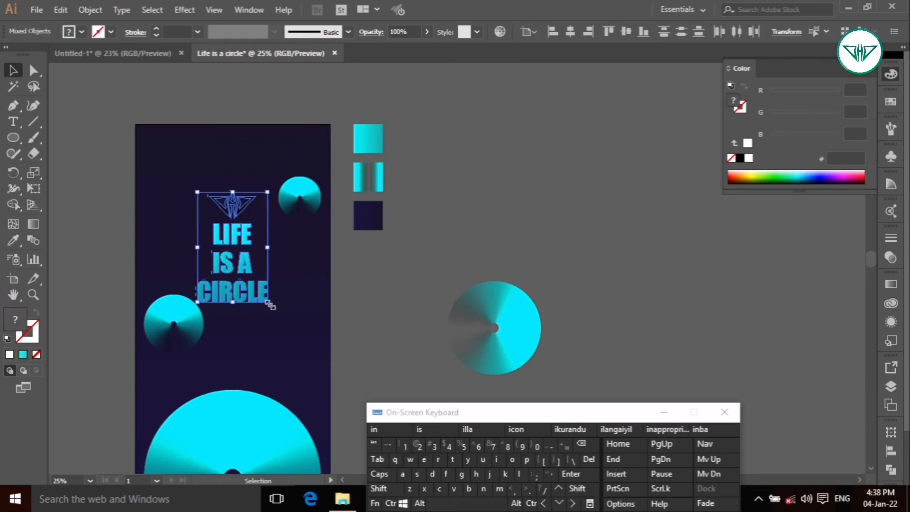
click(243, 209)
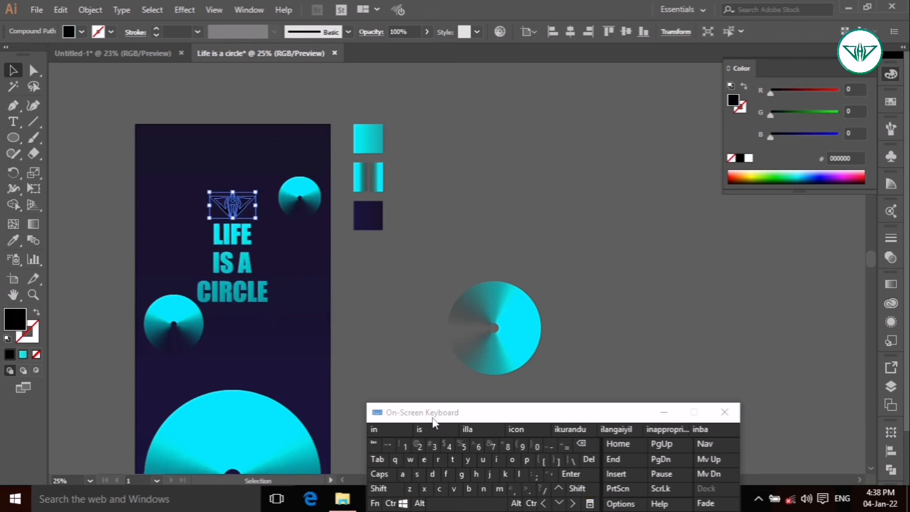
click(499, 459)
click(374, 144)
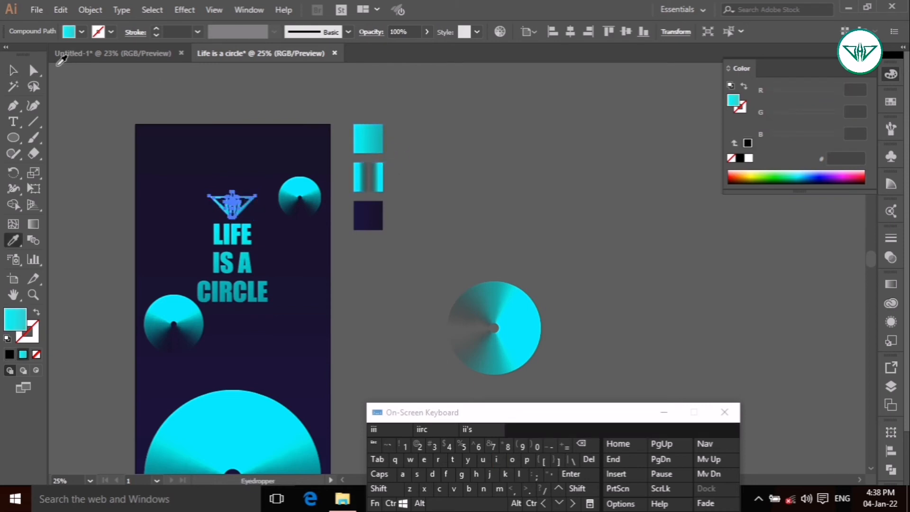
click(13, 71)
Step: Redraw the logo's gradient vertically from its lower tip to its upper edge, and clear the selection
click(33, 223)
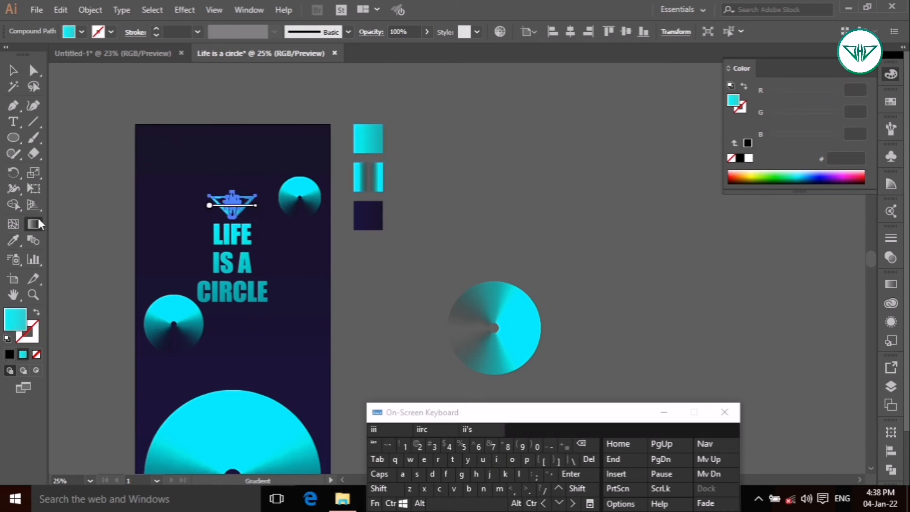
key(shift)
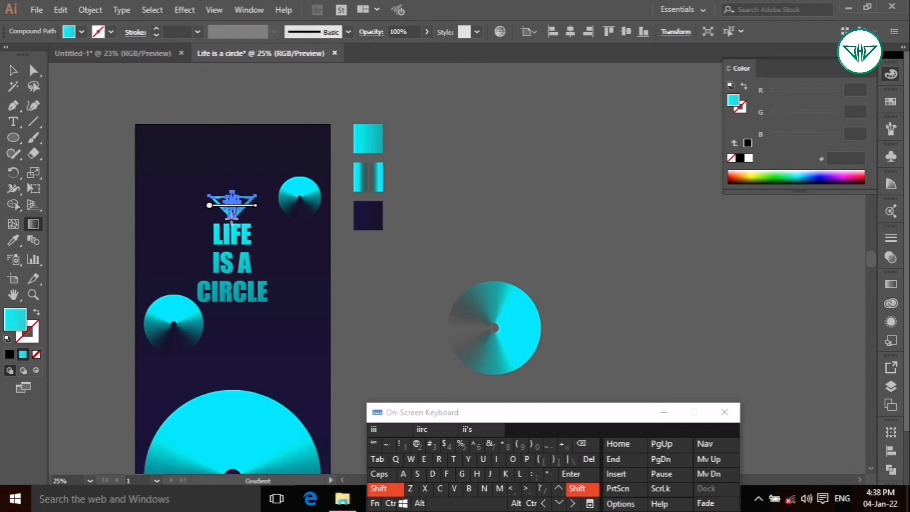
drag(231, 219, 231, 195)
click(392, 502)
click(404, 475)
click(13, 70)
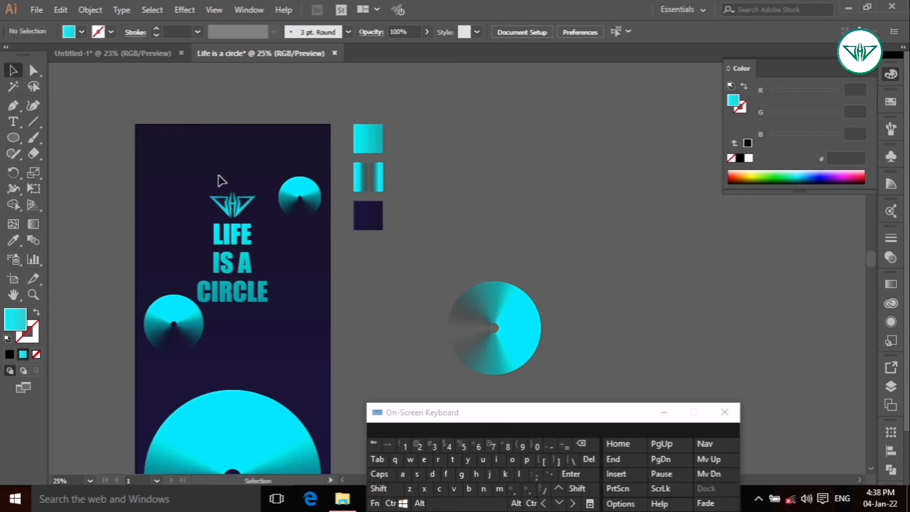
Step: Group the logo with the "LIFE IS A CIRCLE" text
drag(219, 178, 248, 247)
click(90, 10)
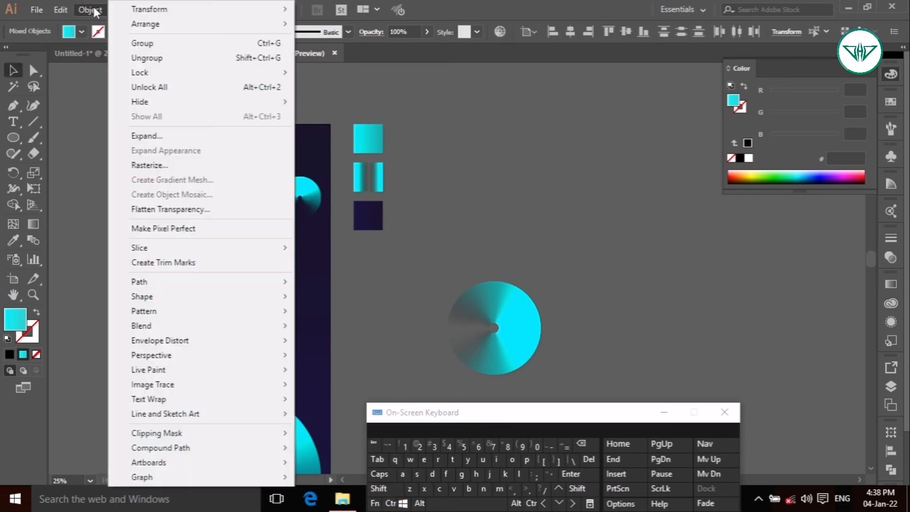
click(138, 43)
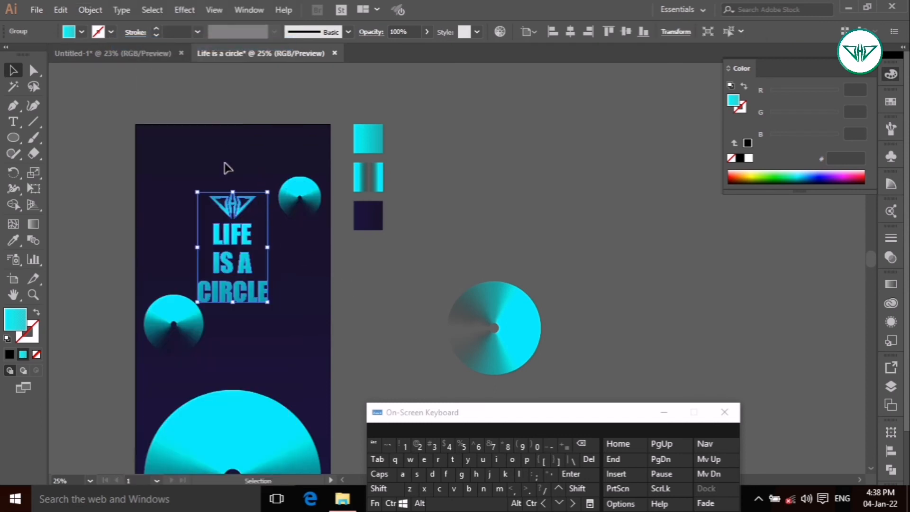
mouse_move(224, 163)
mouse_down()
mouse_move(284, 205)
mouse_move(229, 173)
mouse_up()
click(248, 200)
click(550, 132)
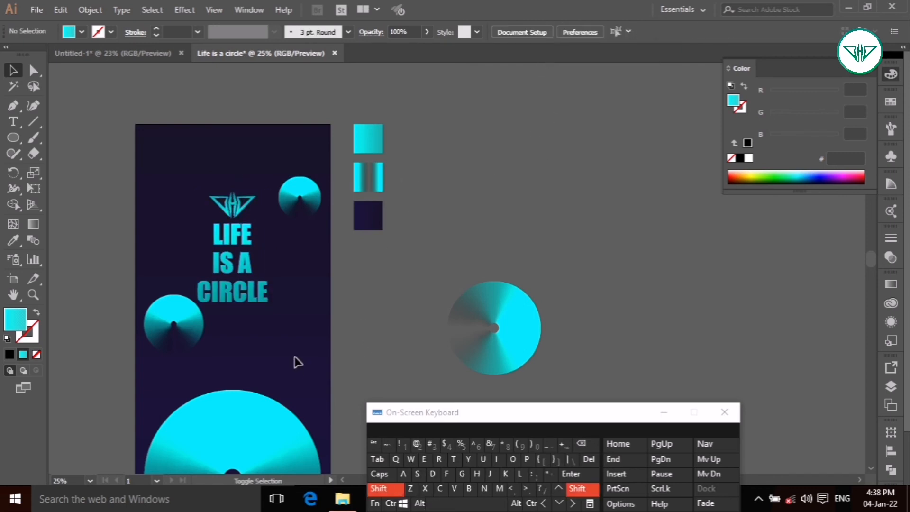
Step: Scale the logo and text group down slightly, keeping its proportions, its upper edge and its horizontal center in place
shift+click(233, 299)
mouse_move(232, 303)
mouse_down()
mouse_move(234, 190)
mouse_move(234, 300)
mouse_move(233, 291)
mouse_up()
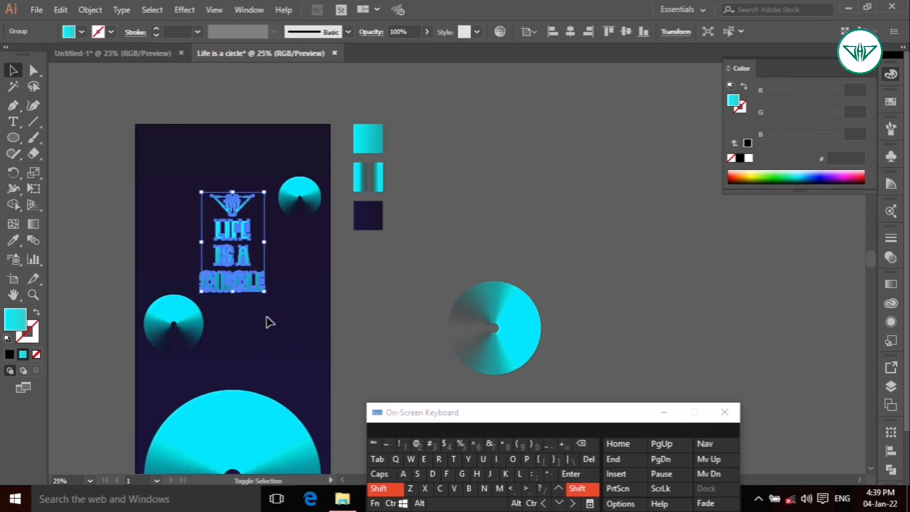
click(401, 491)
click(313, 362)
Step: Unlock all locked objects, including the navy background rectangle
scroll(318, 356, down, 2)
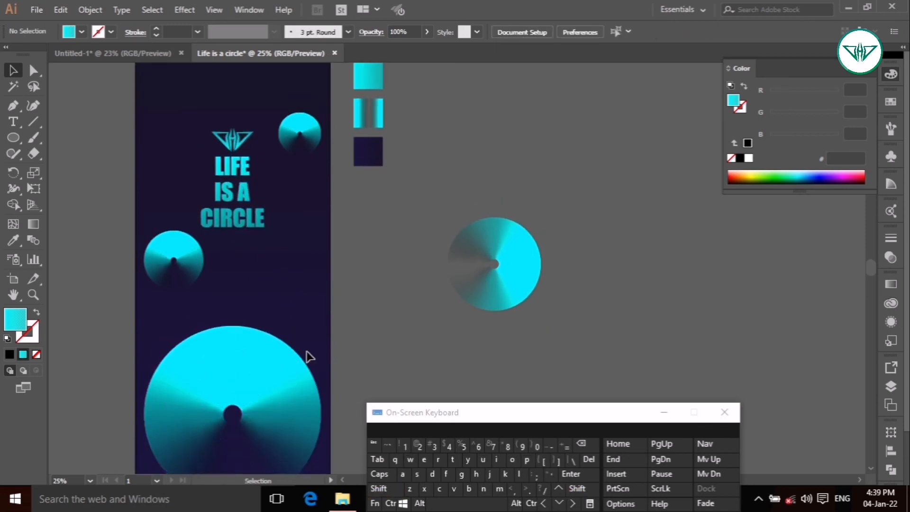
scroll(309, 357, up, 1)
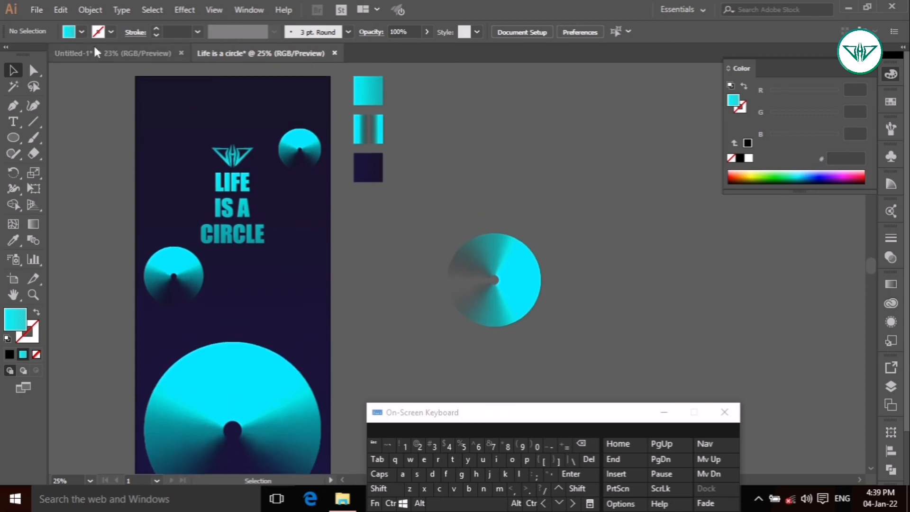
click(89, 10)
click(149, 87)
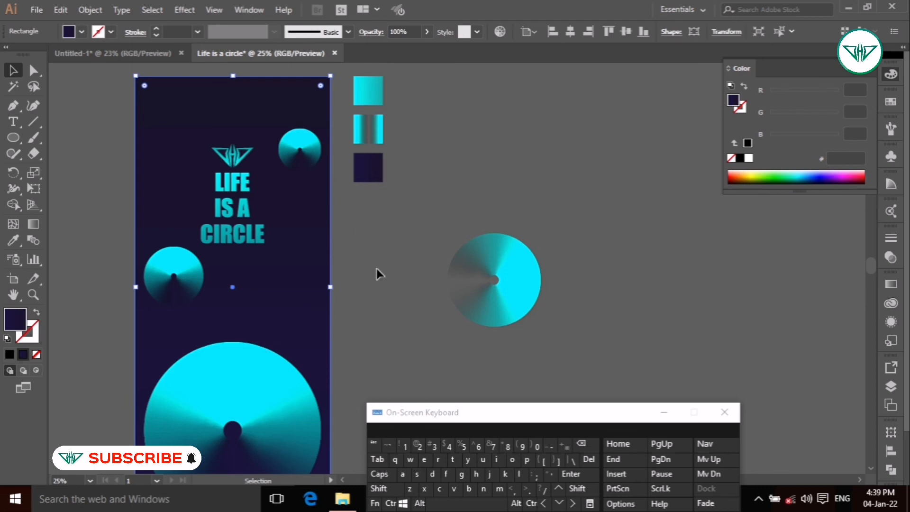
Step: Paste a copy of the navy background rectangle in front and bring it to the front of all the artwork
click(60, 10)
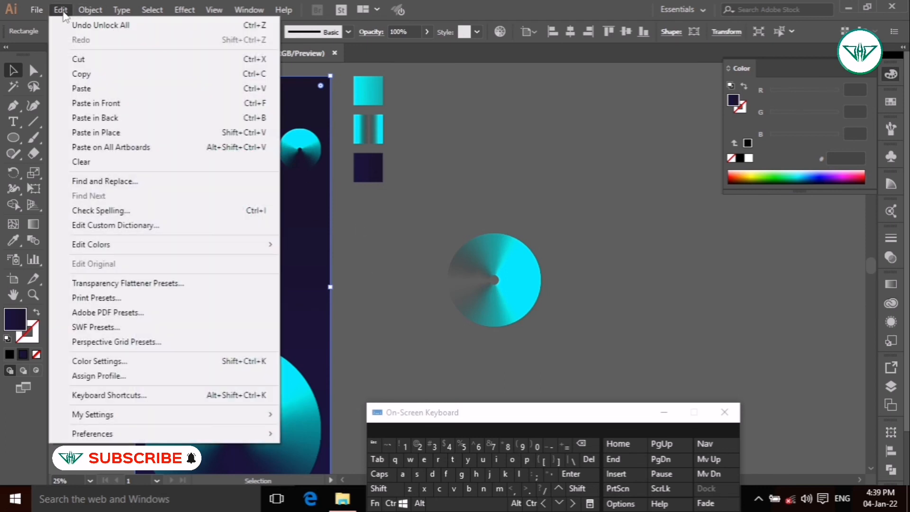
click(79, 79)
click(61, 10)
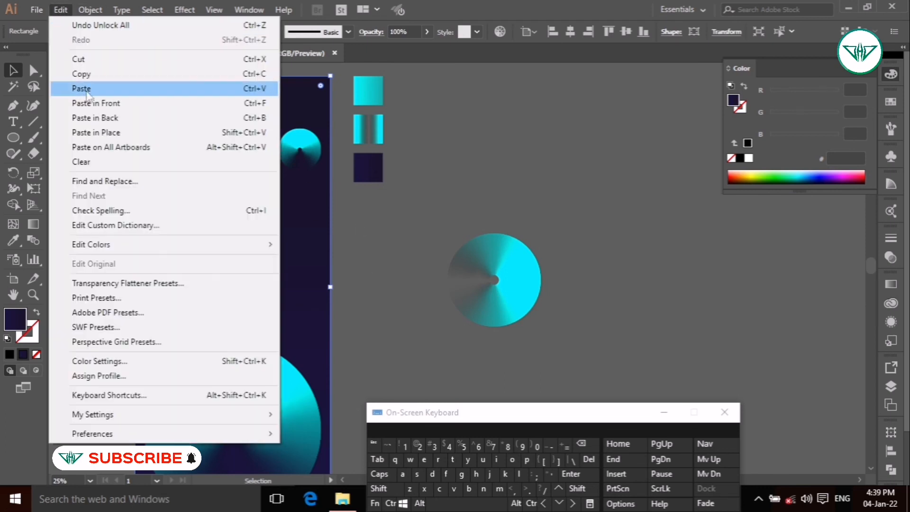
click(95, 110)
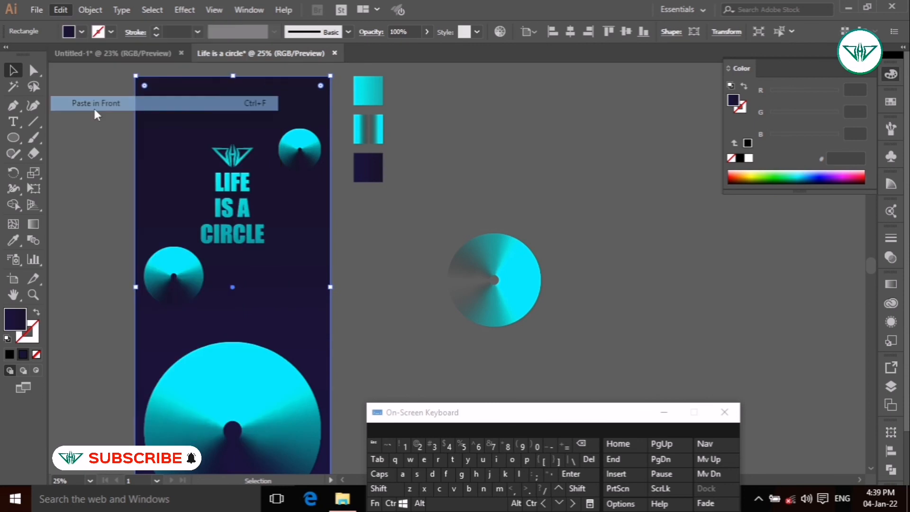
right_click(288, 175)
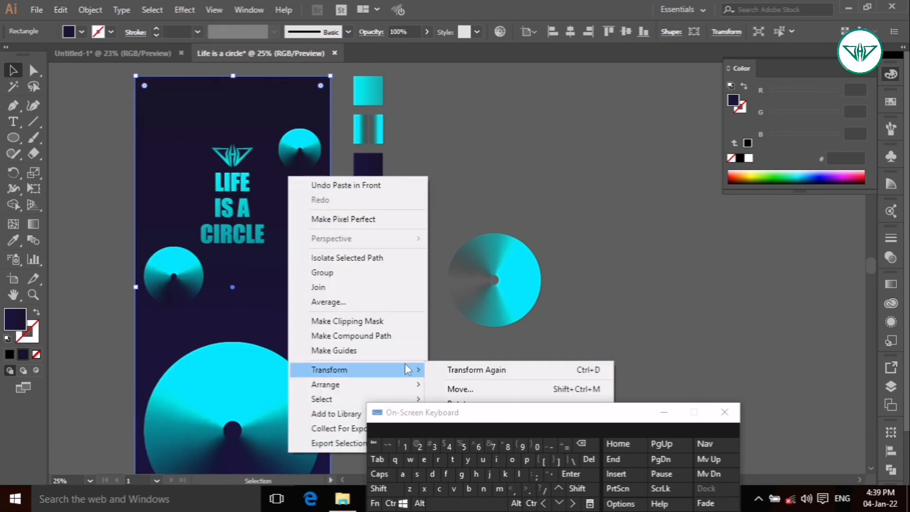
mouse_move(408, 384)
click(462, 384)
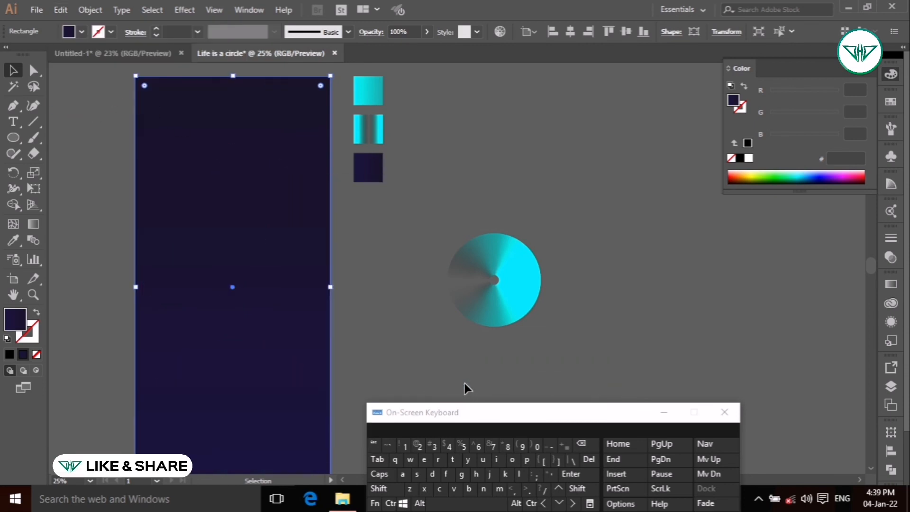
Step: Make a clipping mask from the copied rectangle and all the artboard's artwork, and clear the selection
drag(114, 84, 293, 392)
scroll(292, 393, up, 3)
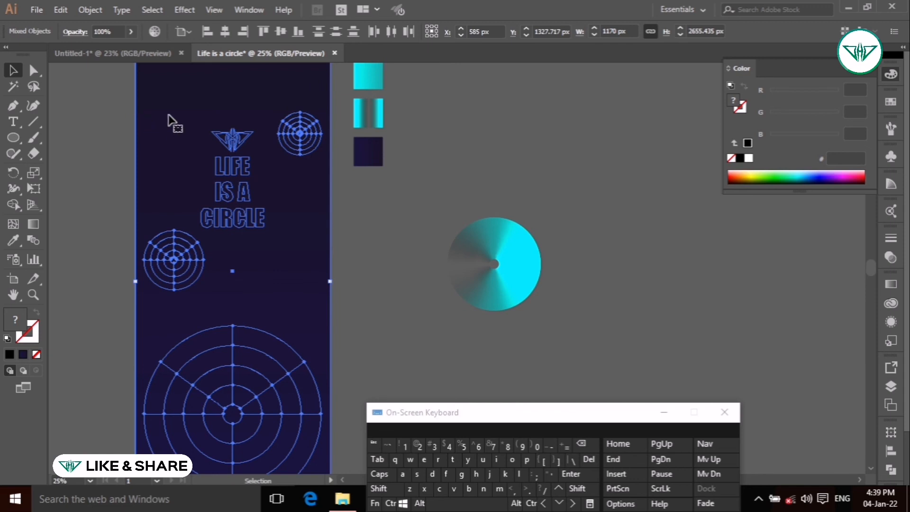
click(97, 12)
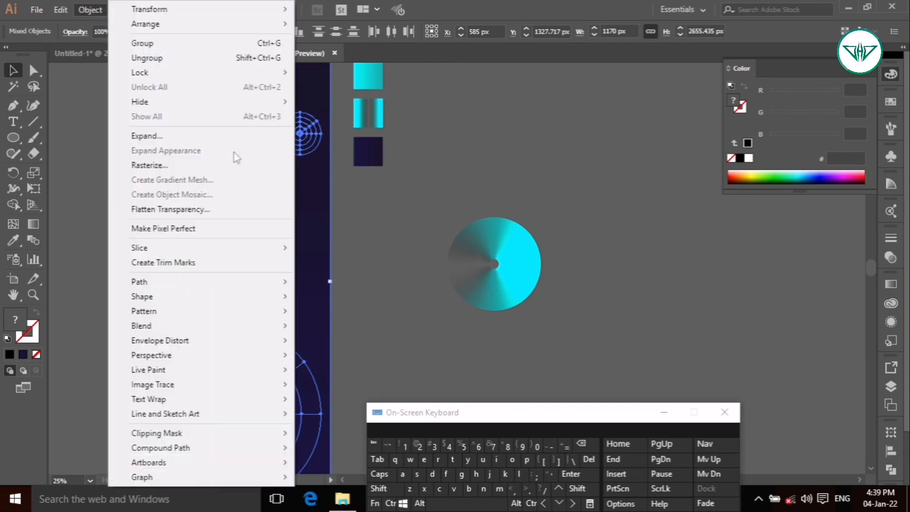
mouse_move(280, 433)
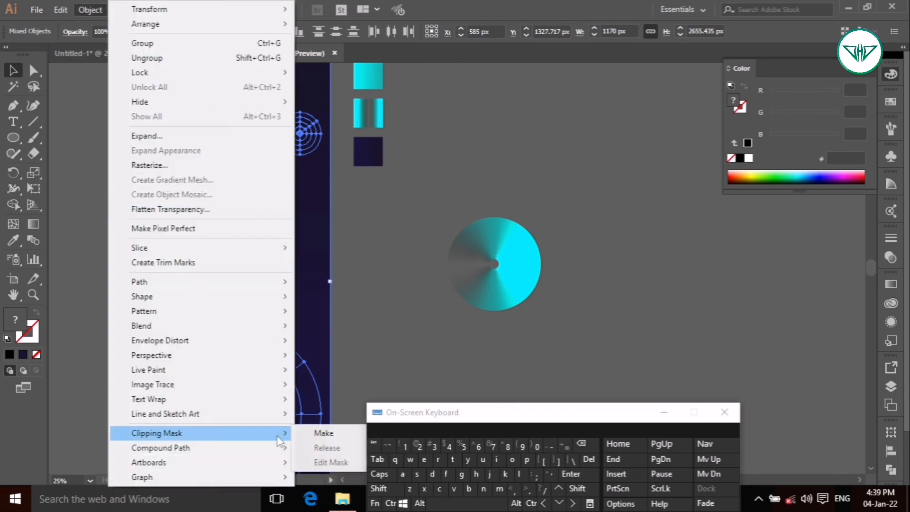
click(324, 433)
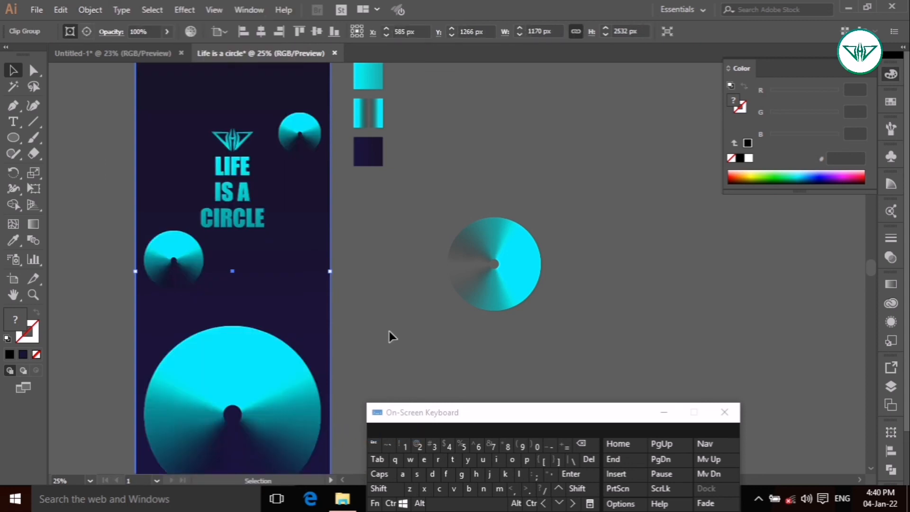
click(357, 331)
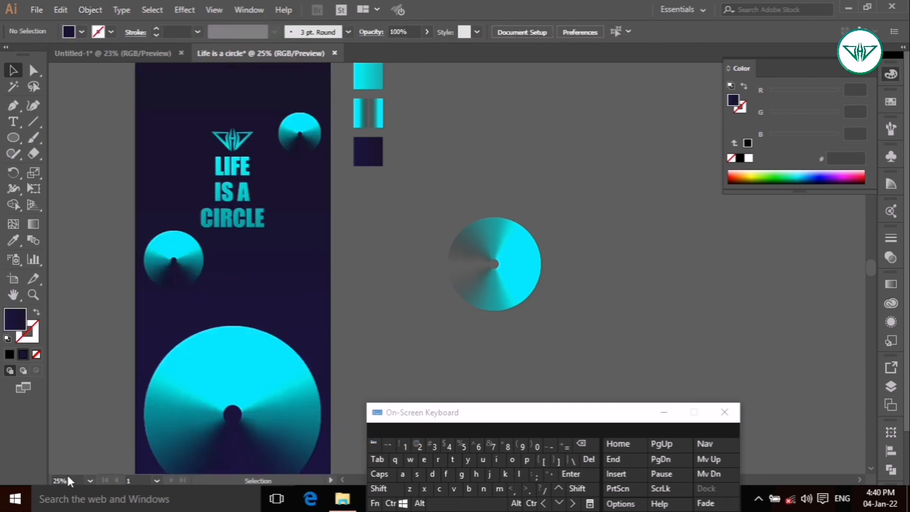
Step: Duplicate the clip group inside Layer 1 and add a new layer above that layer
scroll(68, 477, down, 4)
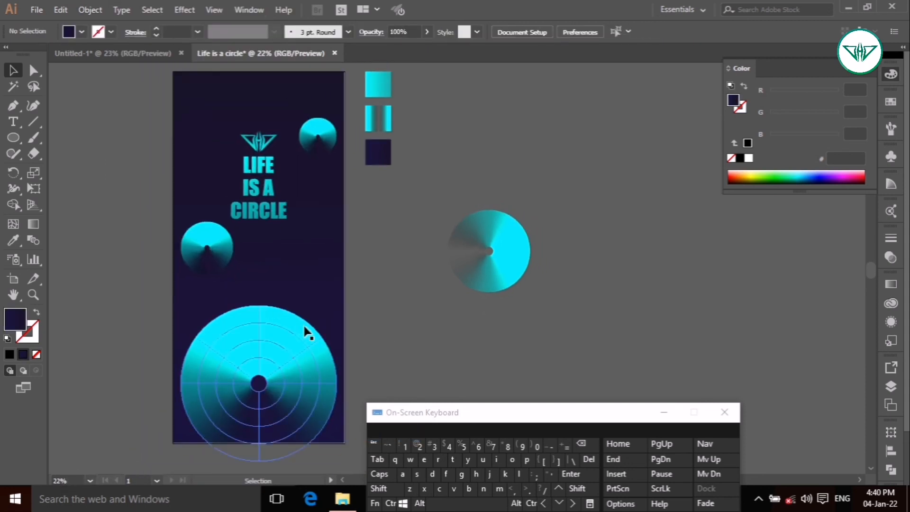
scroll(299, 331, up, 1)
click(393, 503)
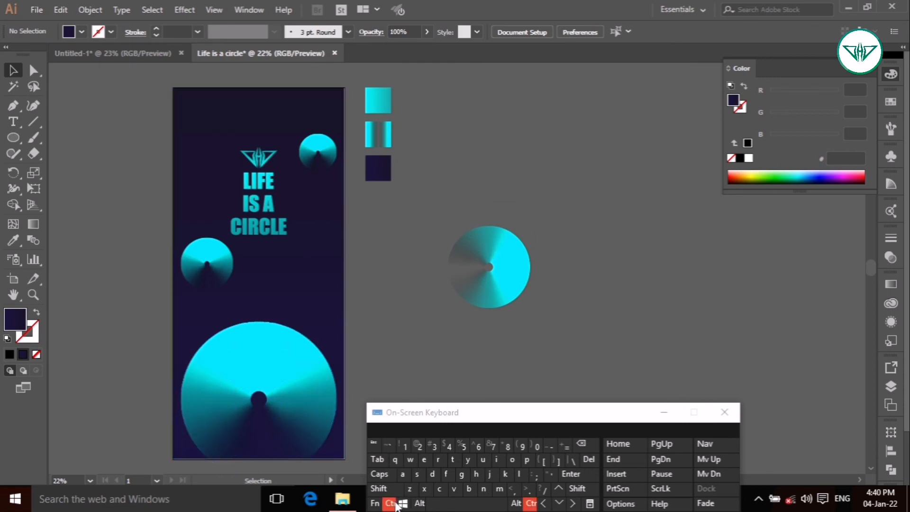
scroll(290, 464, right, 3)
click(397, 502)
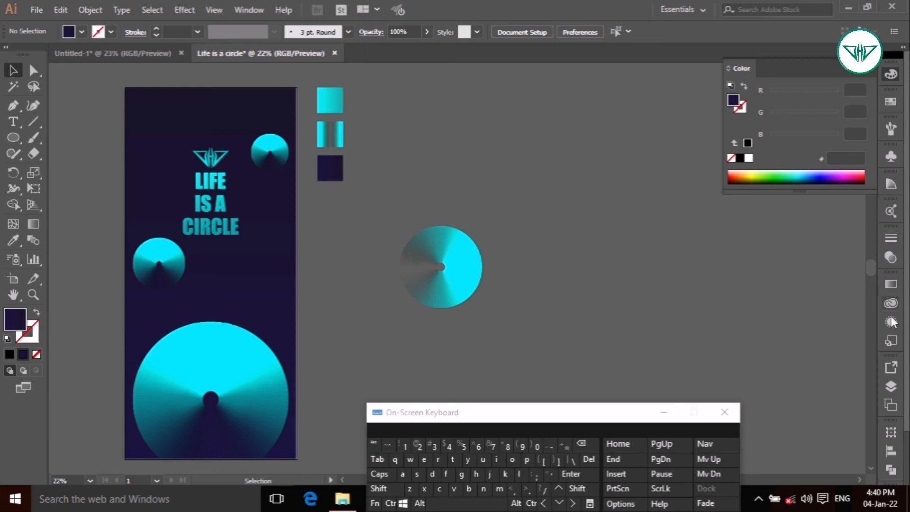
click(890, 386)
click(765, 372)
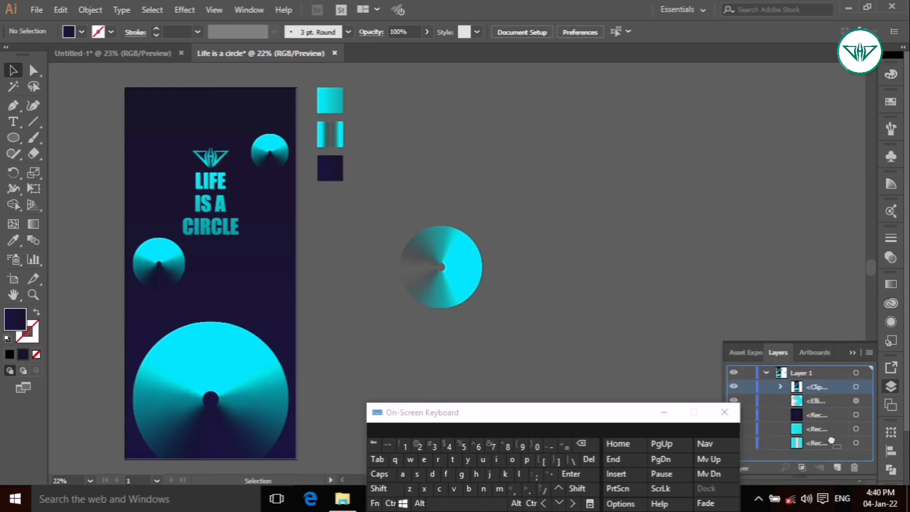
drag(828, 440, 837, 467)
click(837, 467)
Step: Move the upper clip group copy into the new layer, and hide Layer 1 with its leftover swatches and circle
click(814, 396)
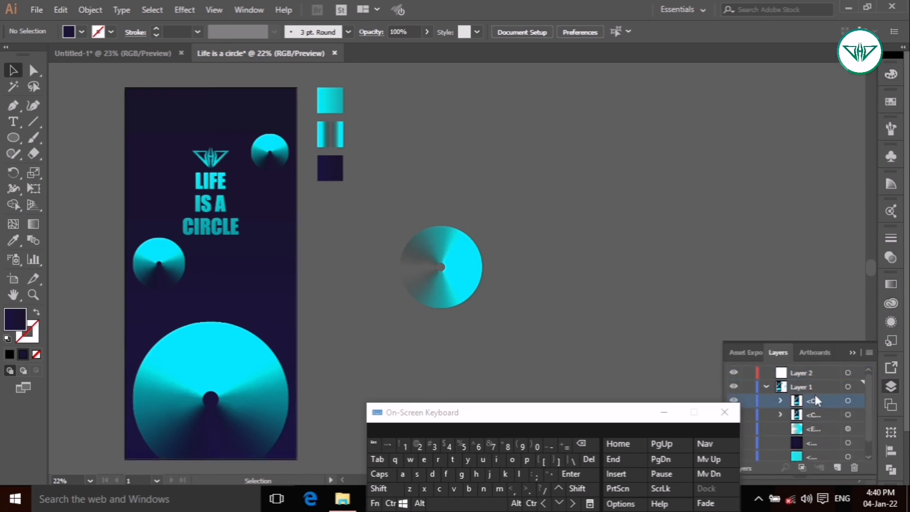
drag(815, 401, 801, 375)
click(766, 386)
click(732, 386)
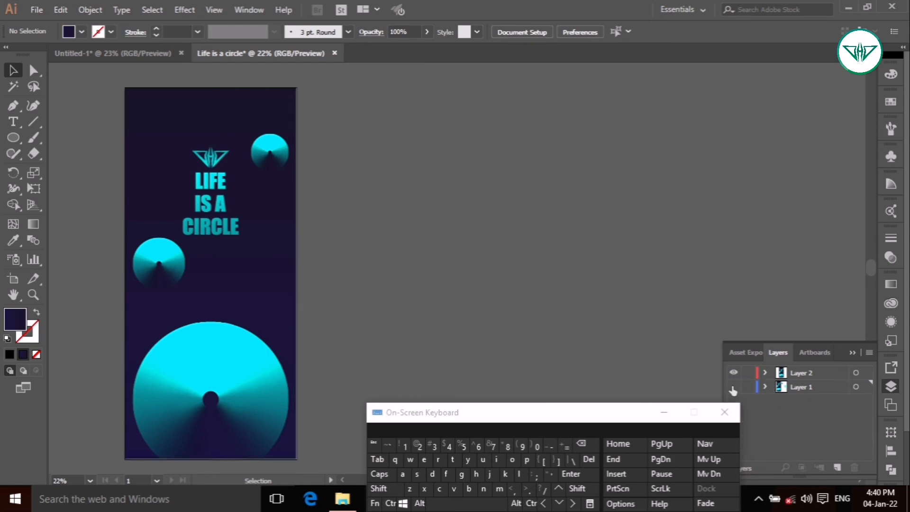